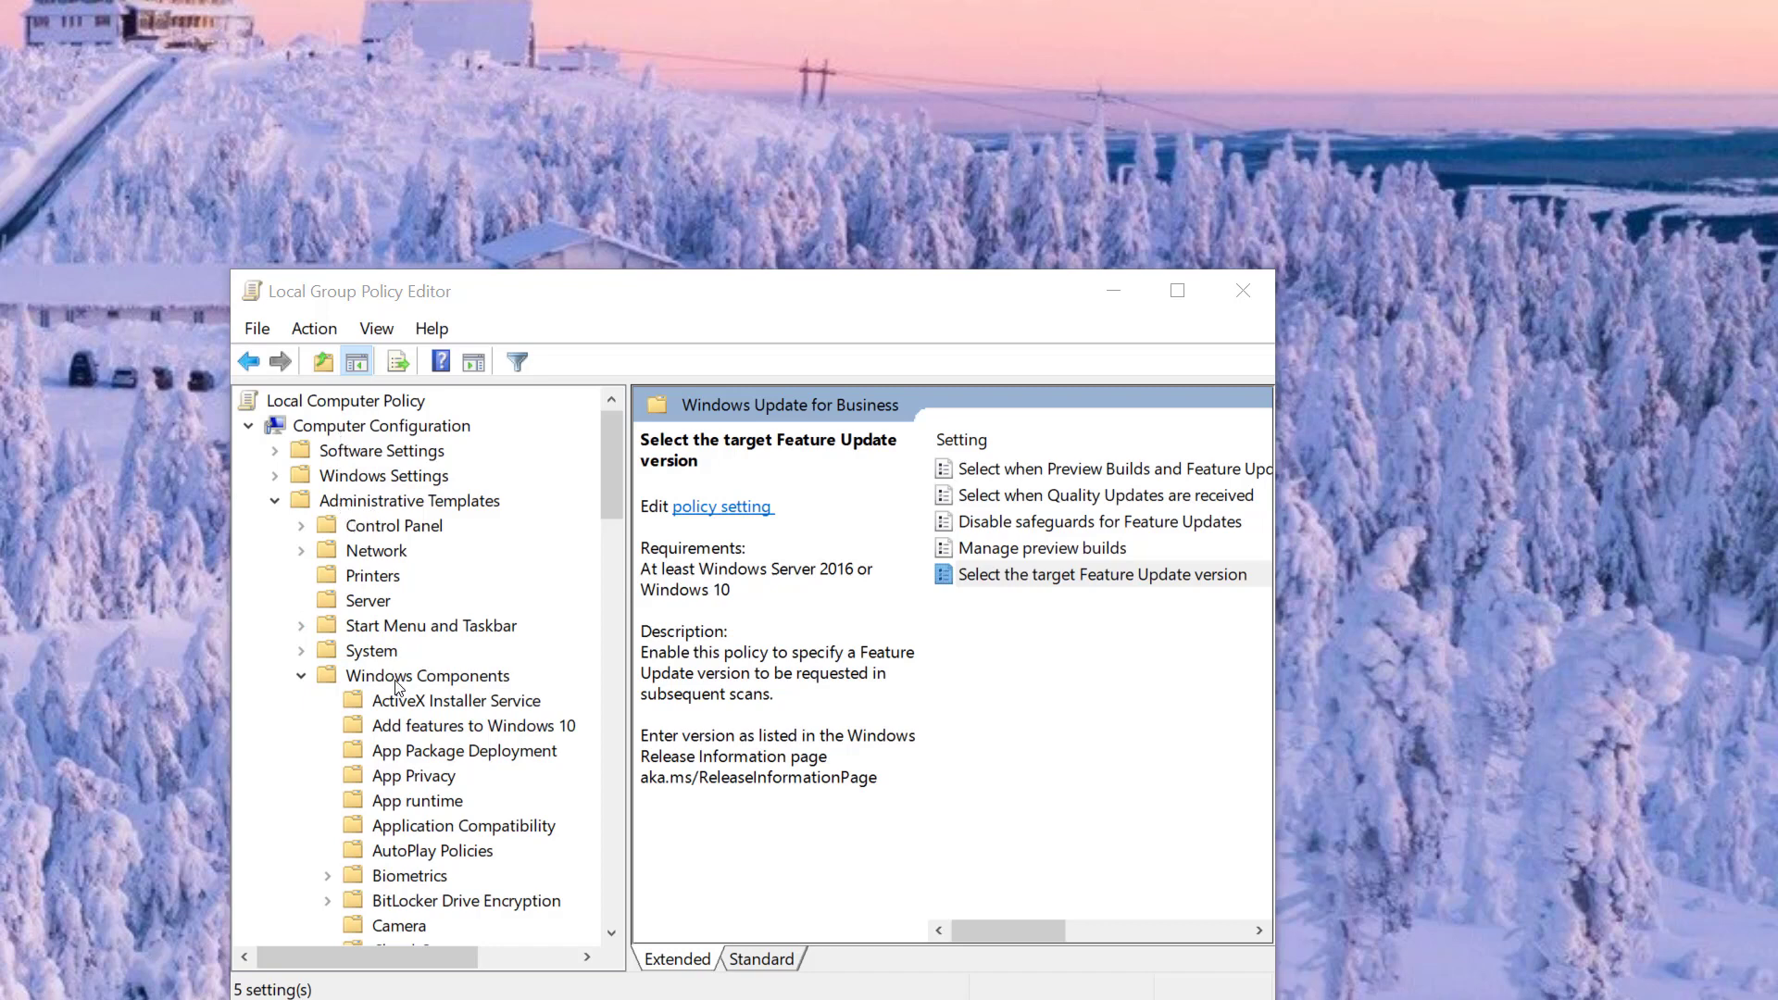
- Browse to Windows Components > Windows Update > Windows Update for Business and widen the window to show policy states
left_click(431, 678)
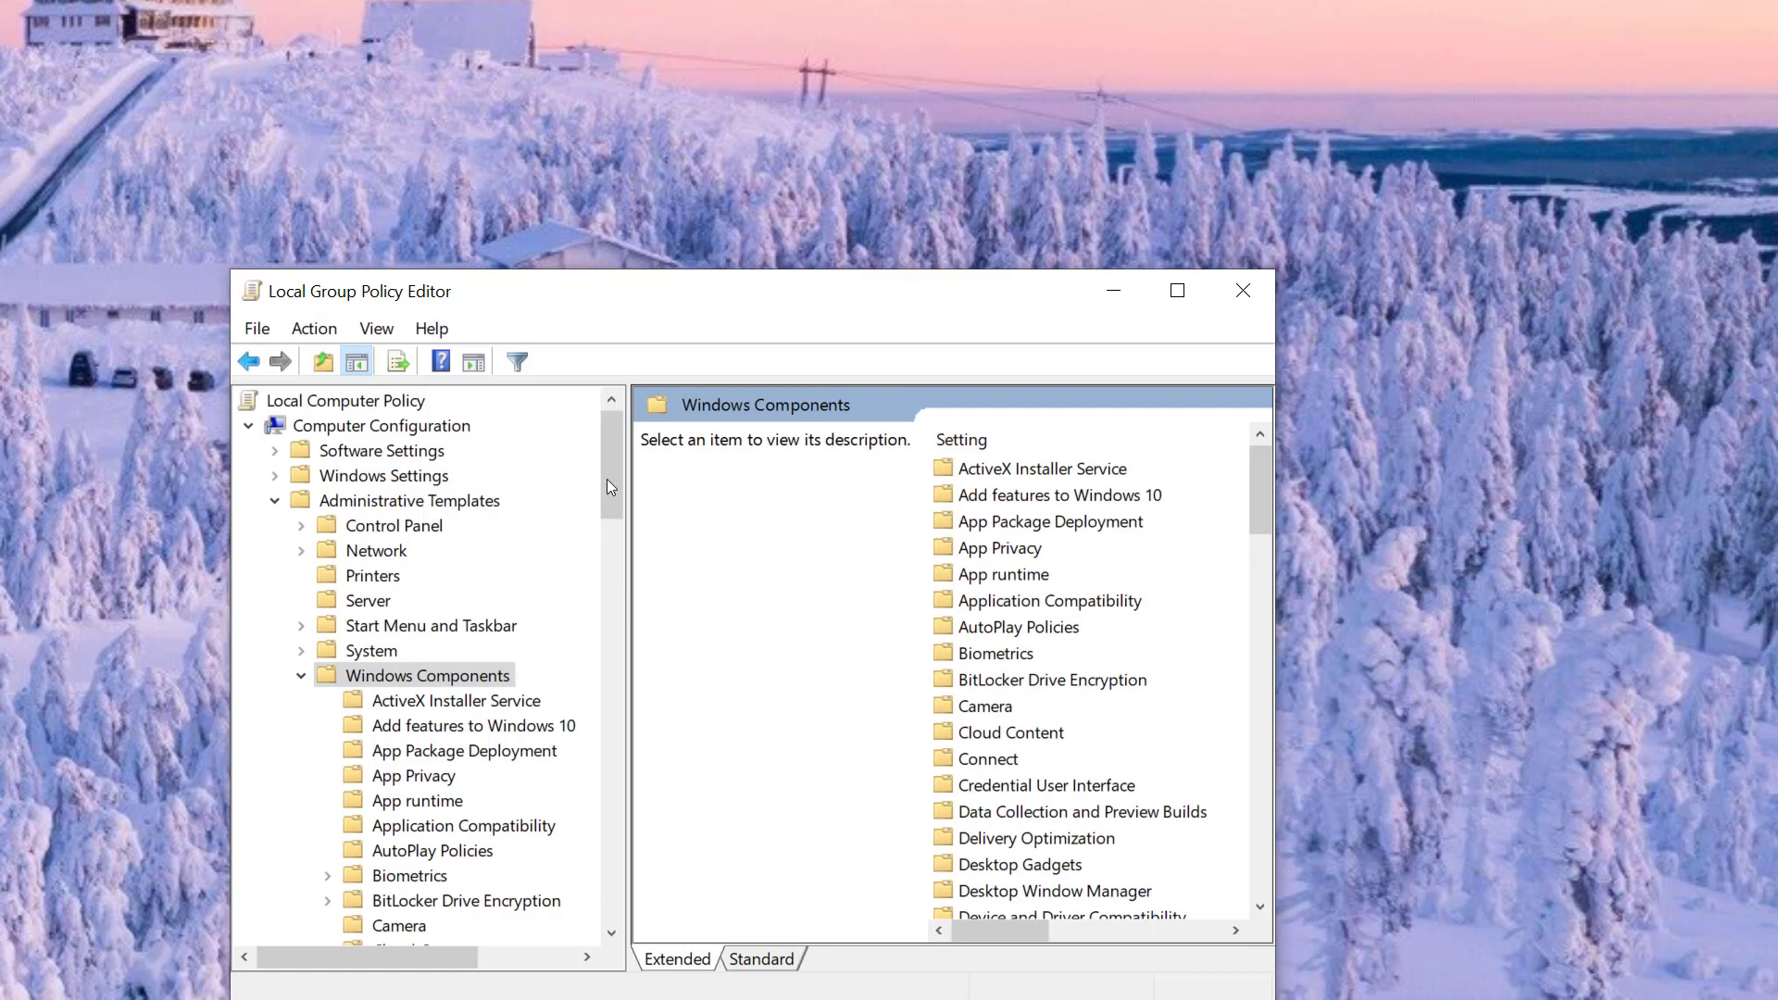
left_click_drag(613, 463, 598, 849)
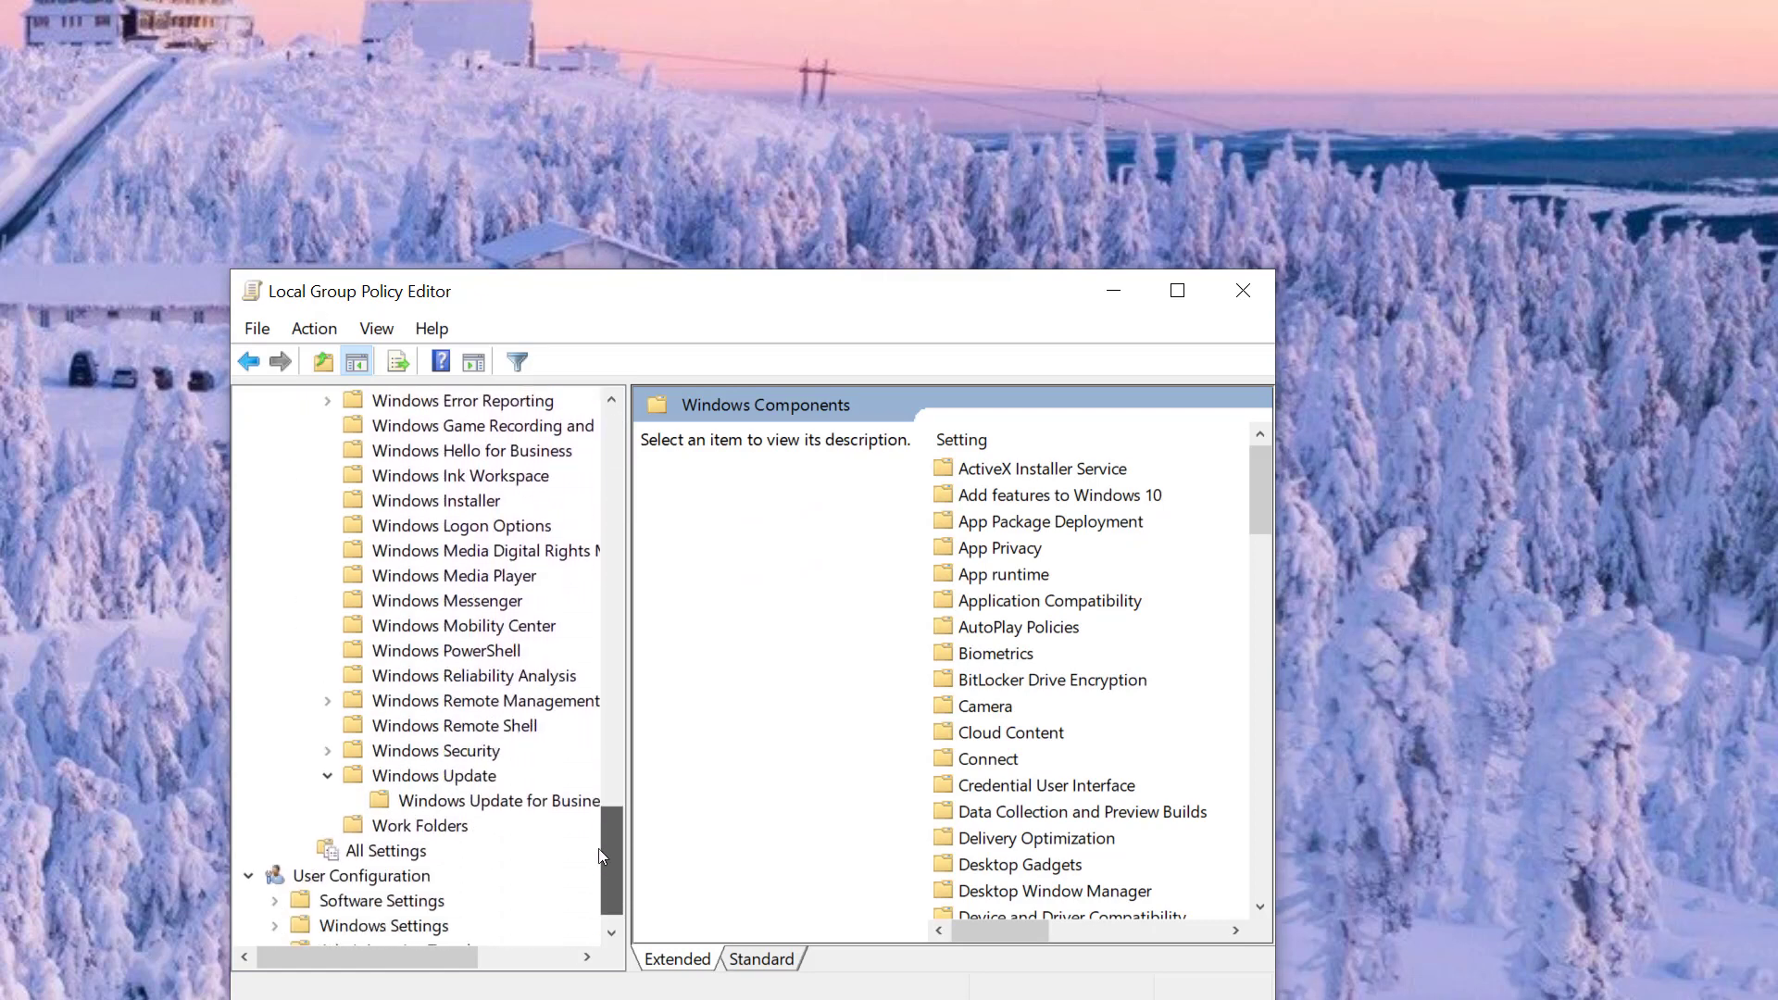
left_click(413, 778)
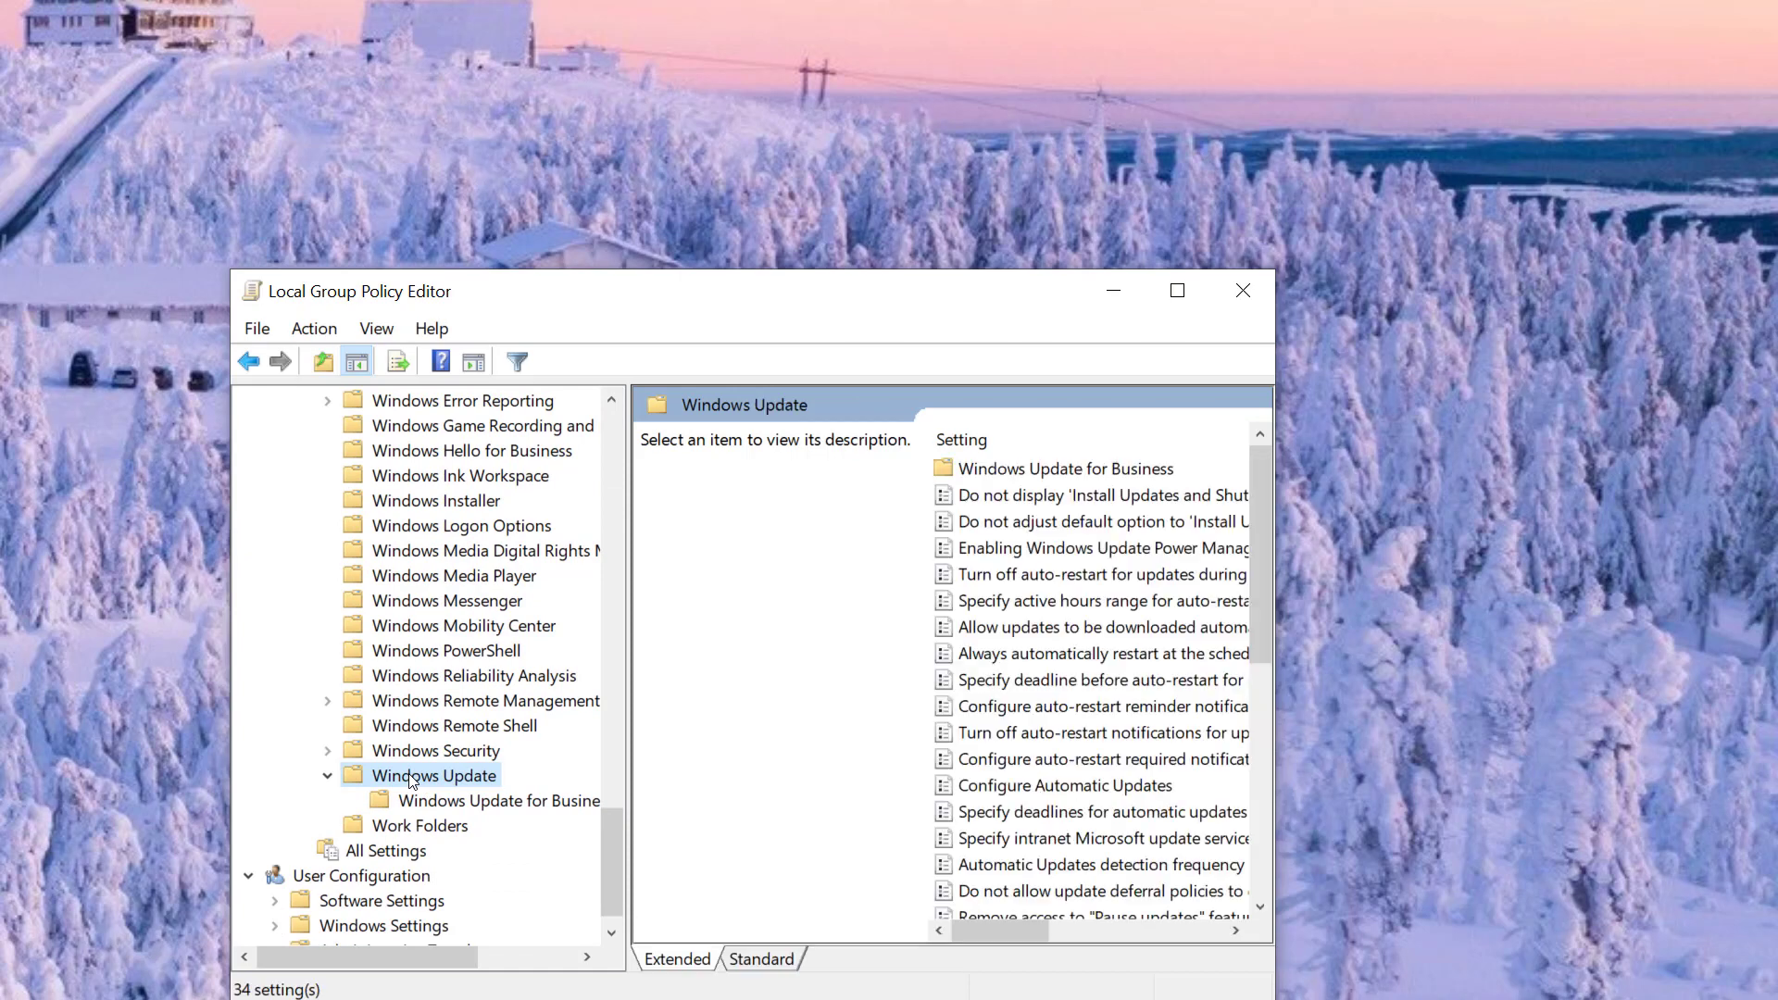
left_click(479, 812)
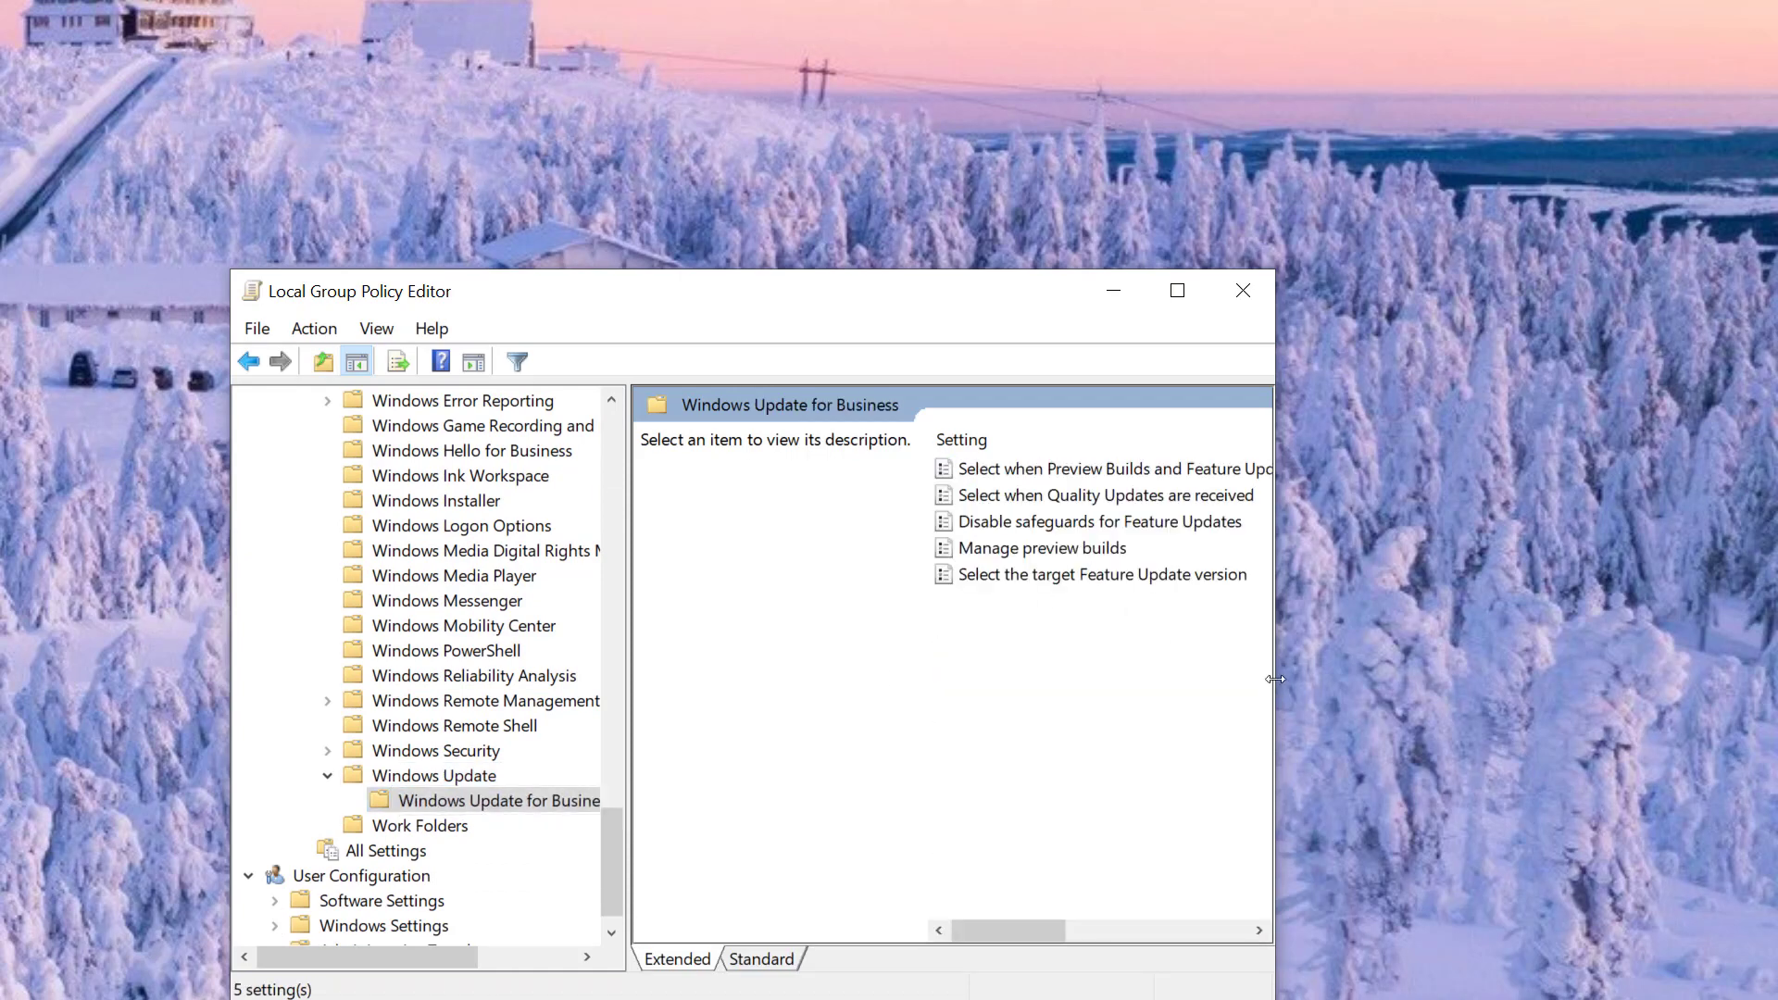
left_click_drag(1275, 681, 1630, 661)
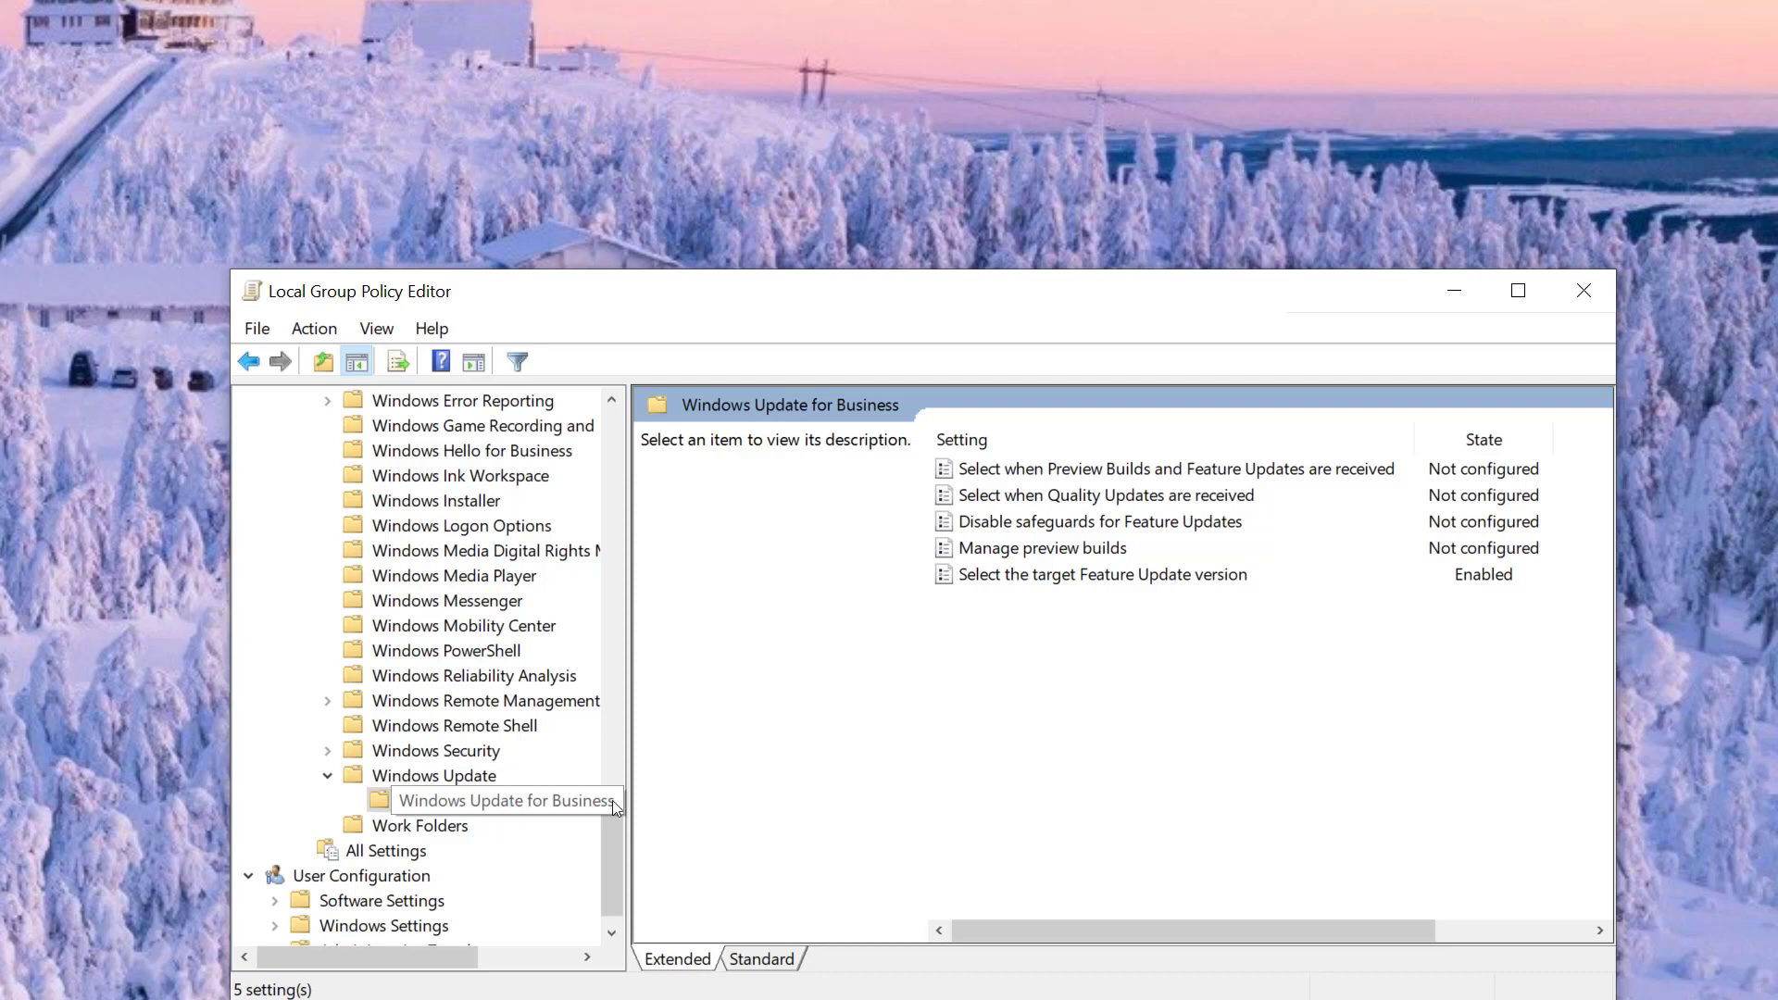
- In the target Feature Update version policy, change the version to 20H2, then back to 2004, and apply
double_click(1019, 576)
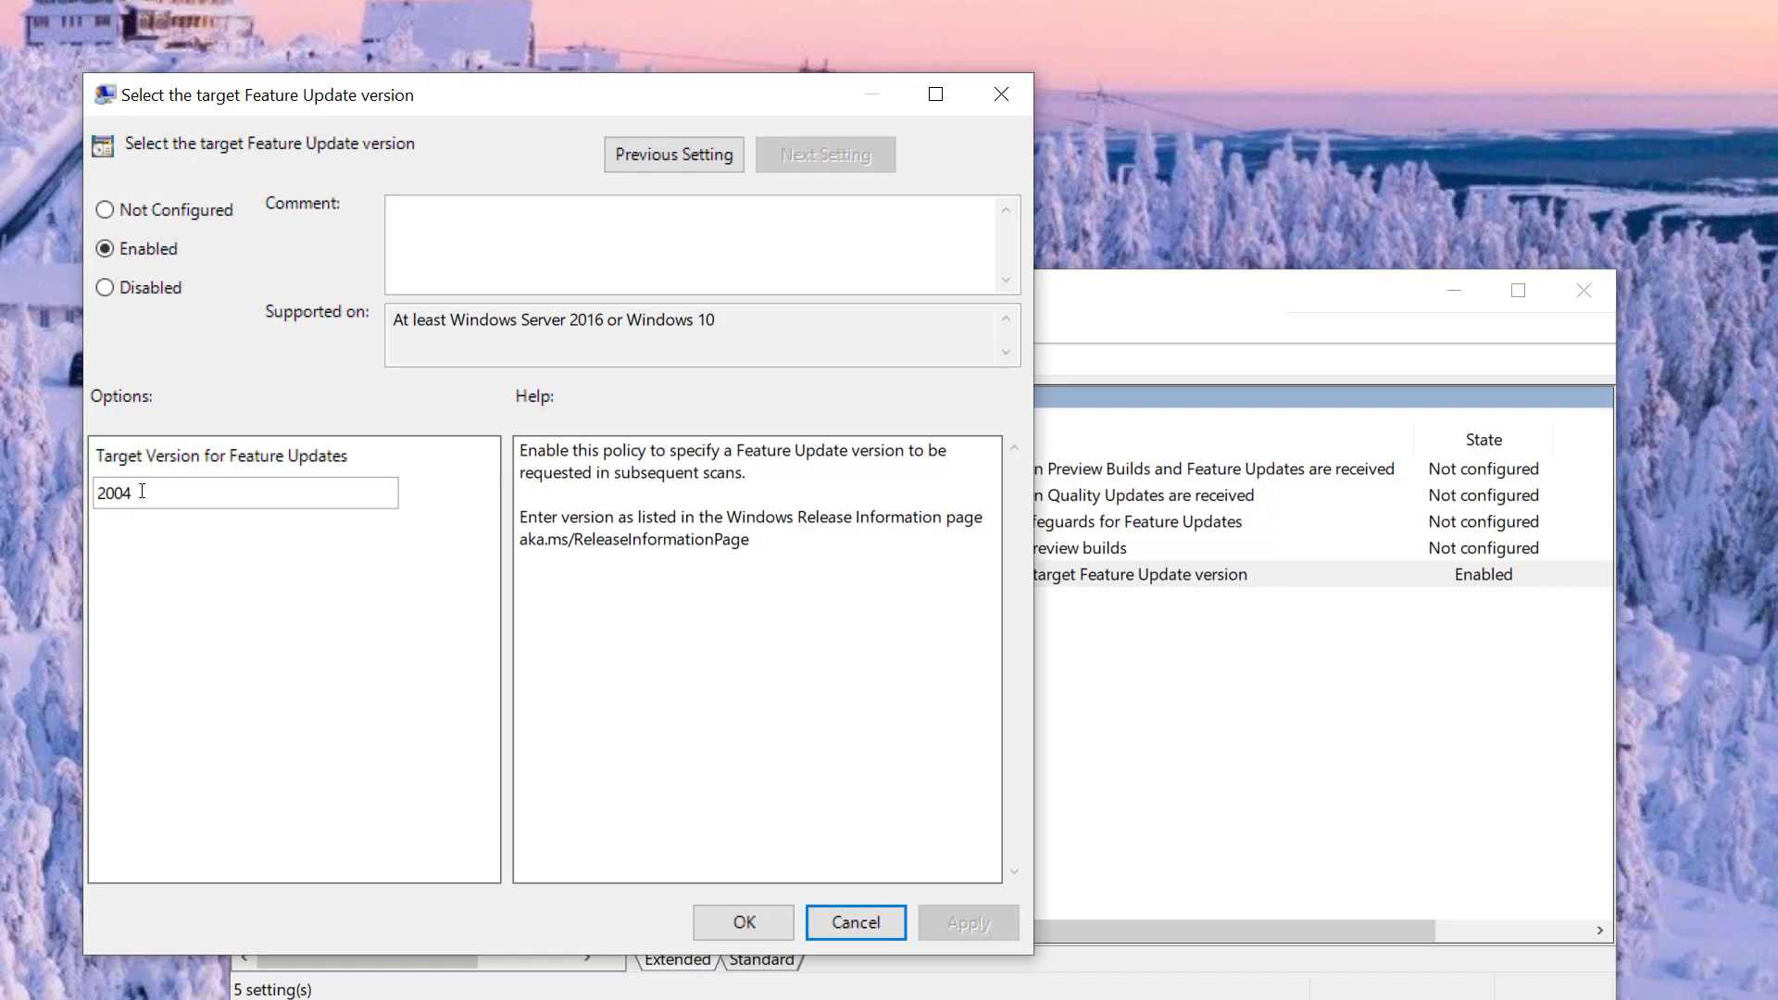
left_click_drag(142, 491, 112, 491)
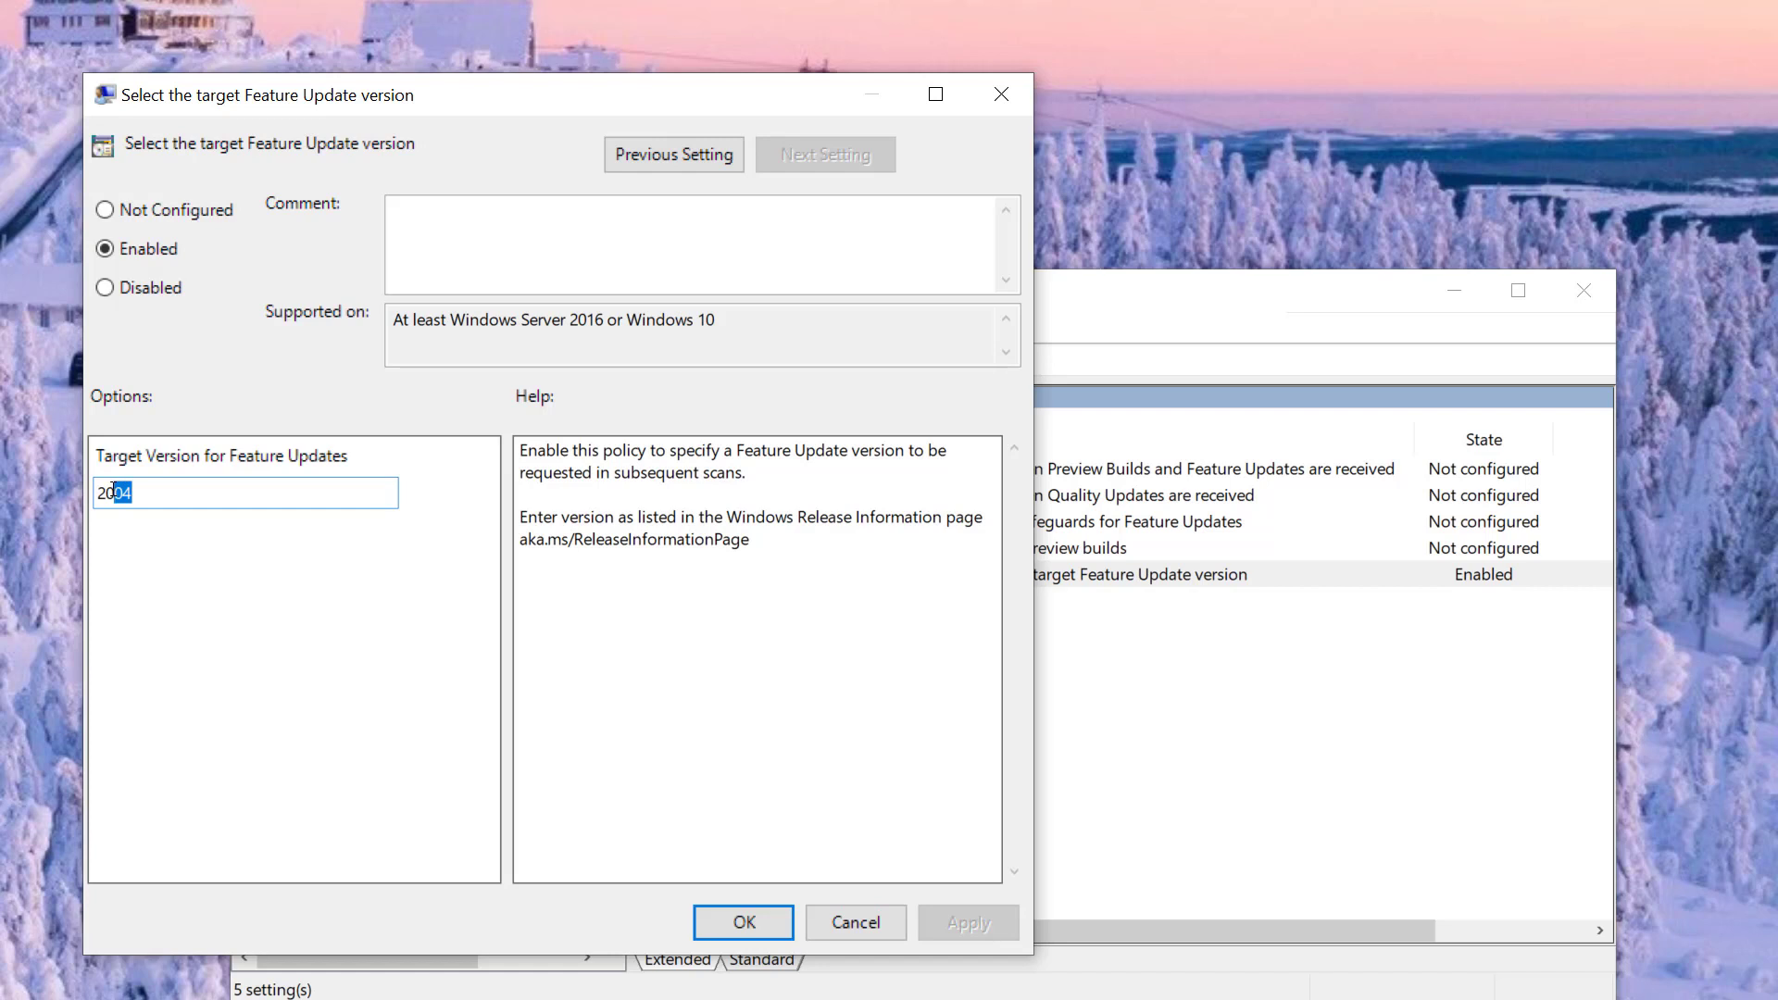
type("H")
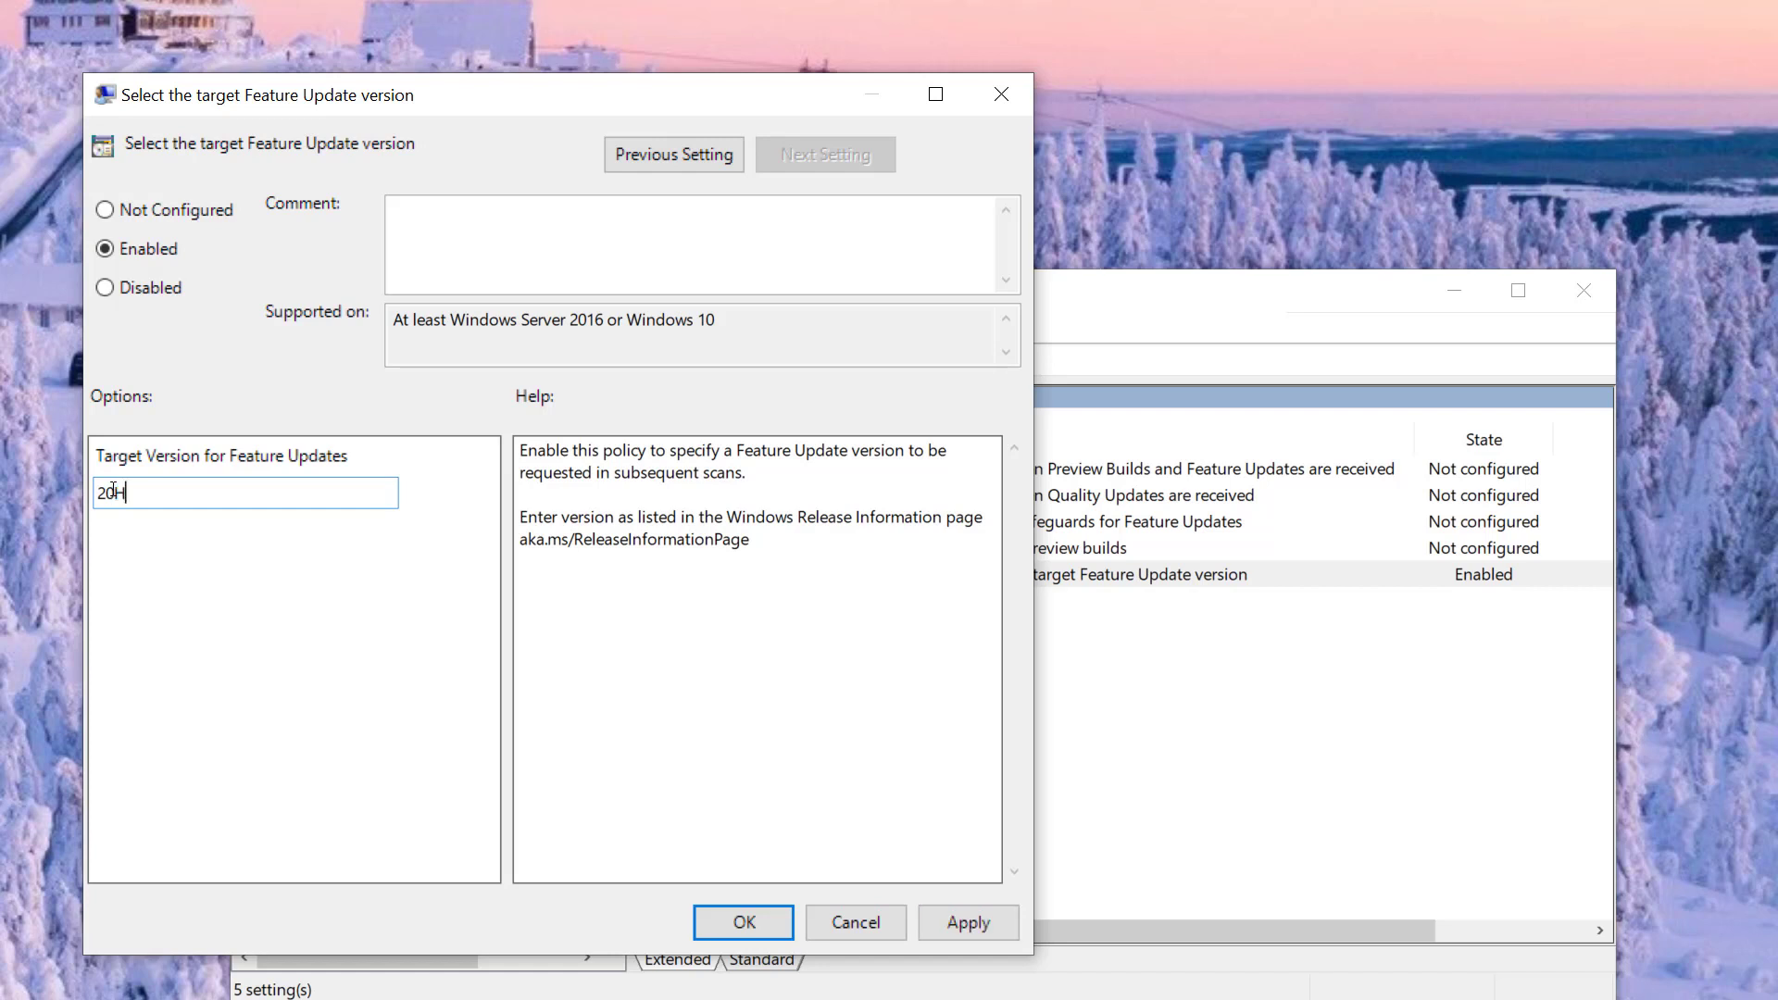
type("2")
left_click_drag(113, 492, 148, 492)
type("04")
left_click(990, 927)
left_click(780, 928)
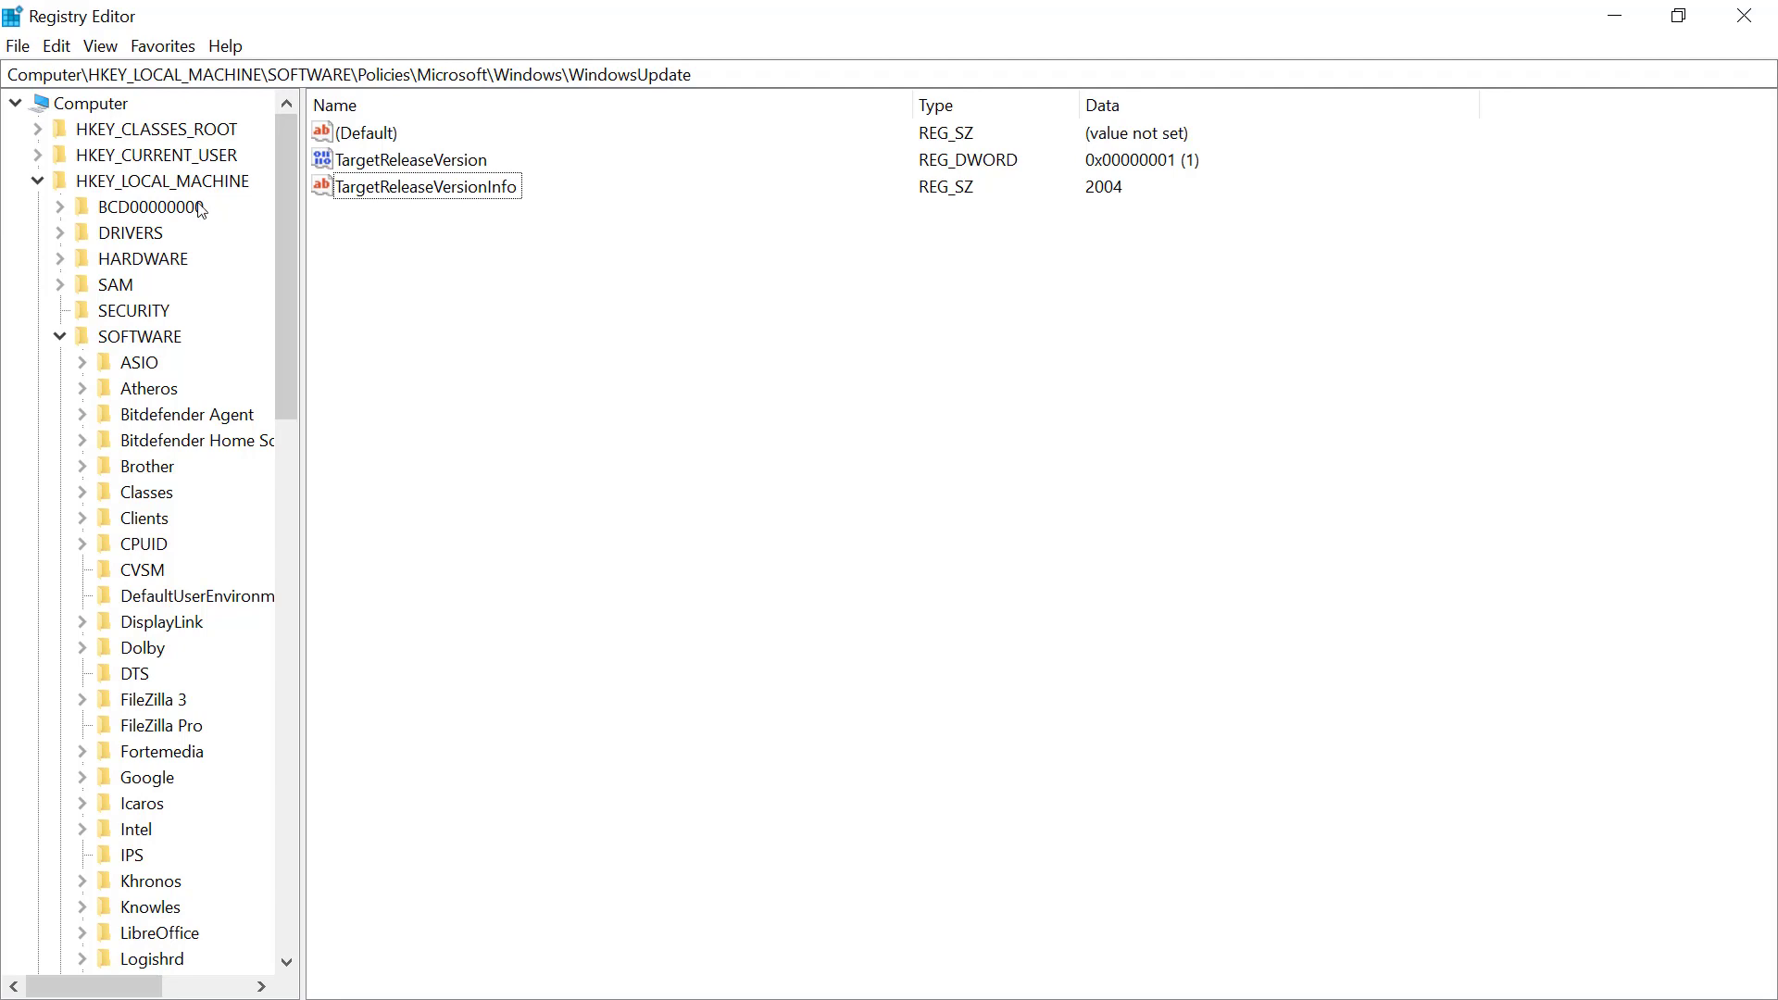
- Expand HKEY_LOCAL_MACHINE\SOFTWARE\Policies\Microsoft\Windows\WindowsUpdate to show its target release values
left_click(104, 182)
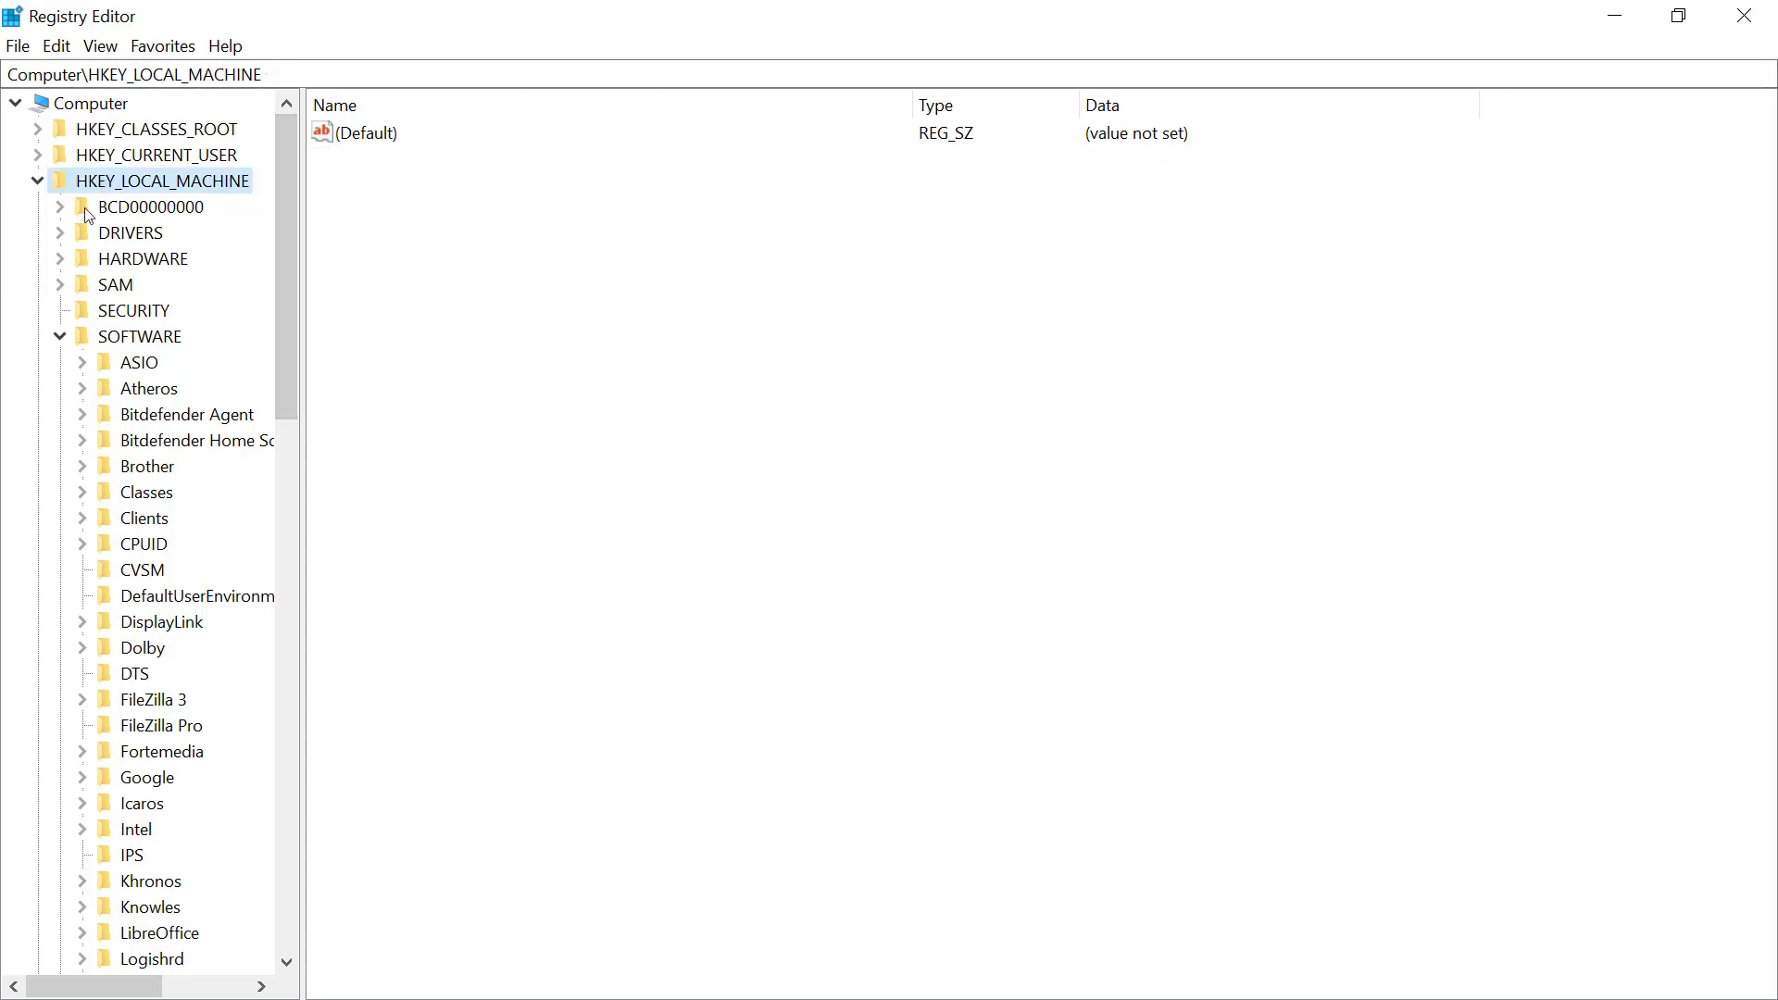
left_click(128, 339)
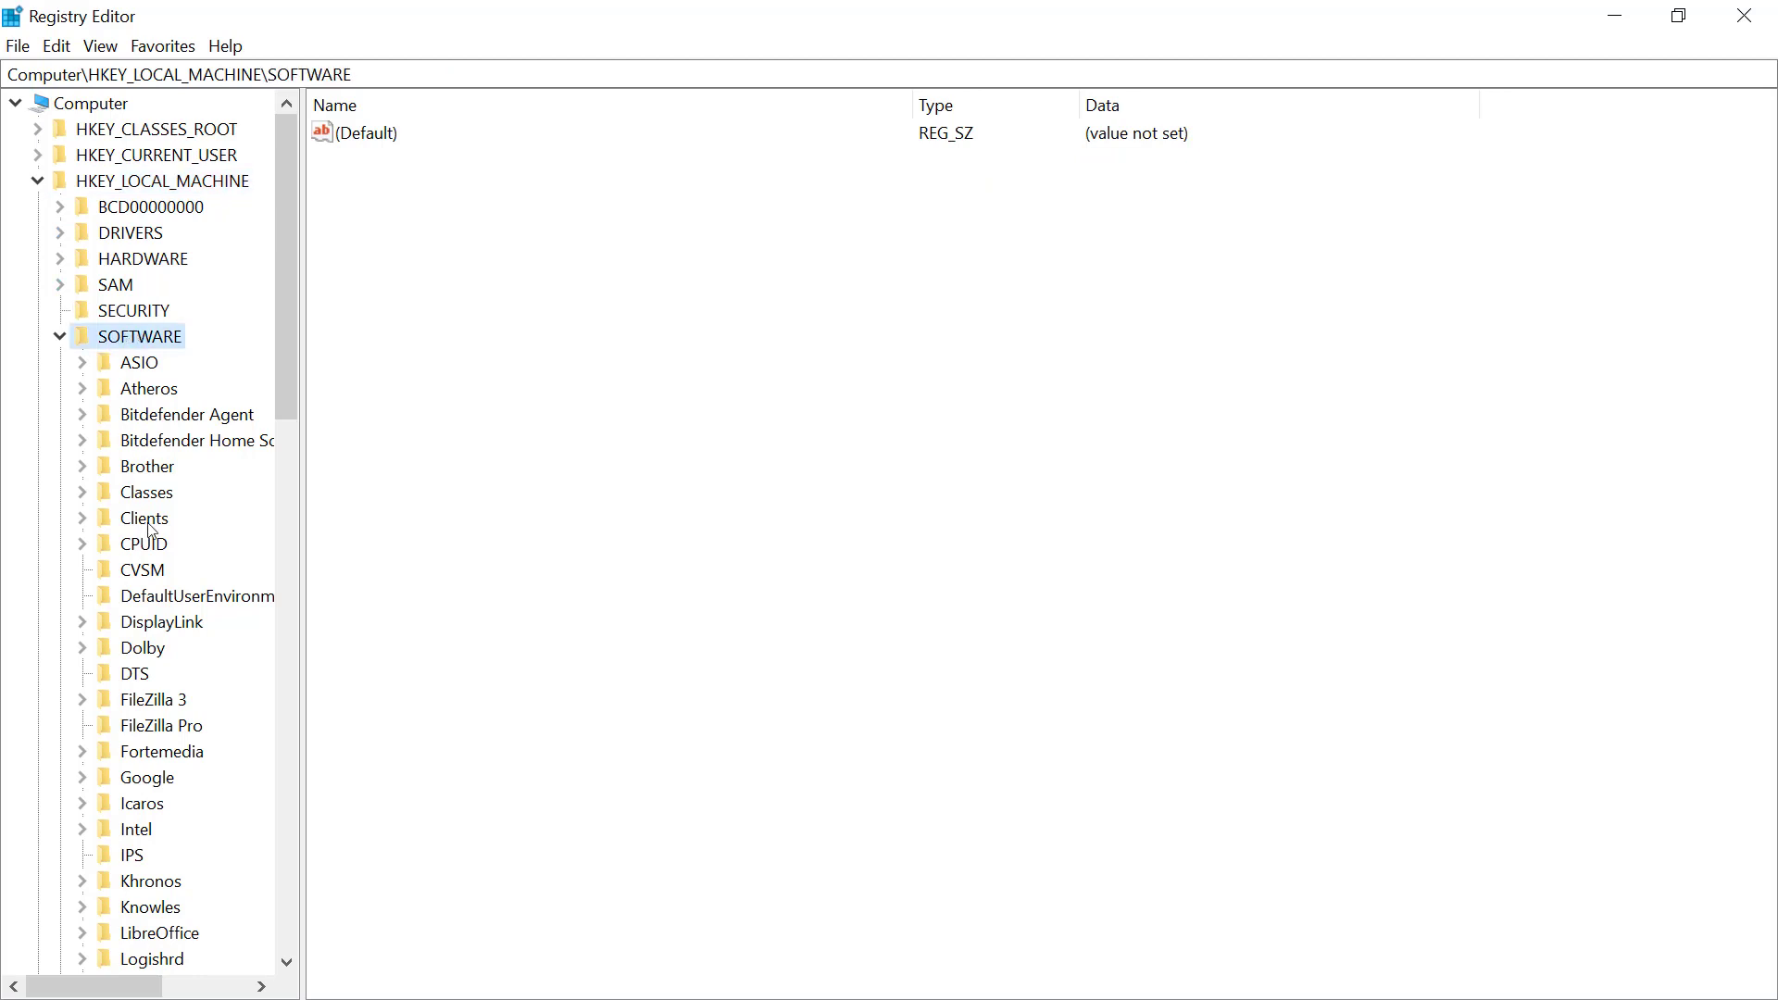
scroll(130, 565, "down", 5)
scroll(124, 584, "down", 1)
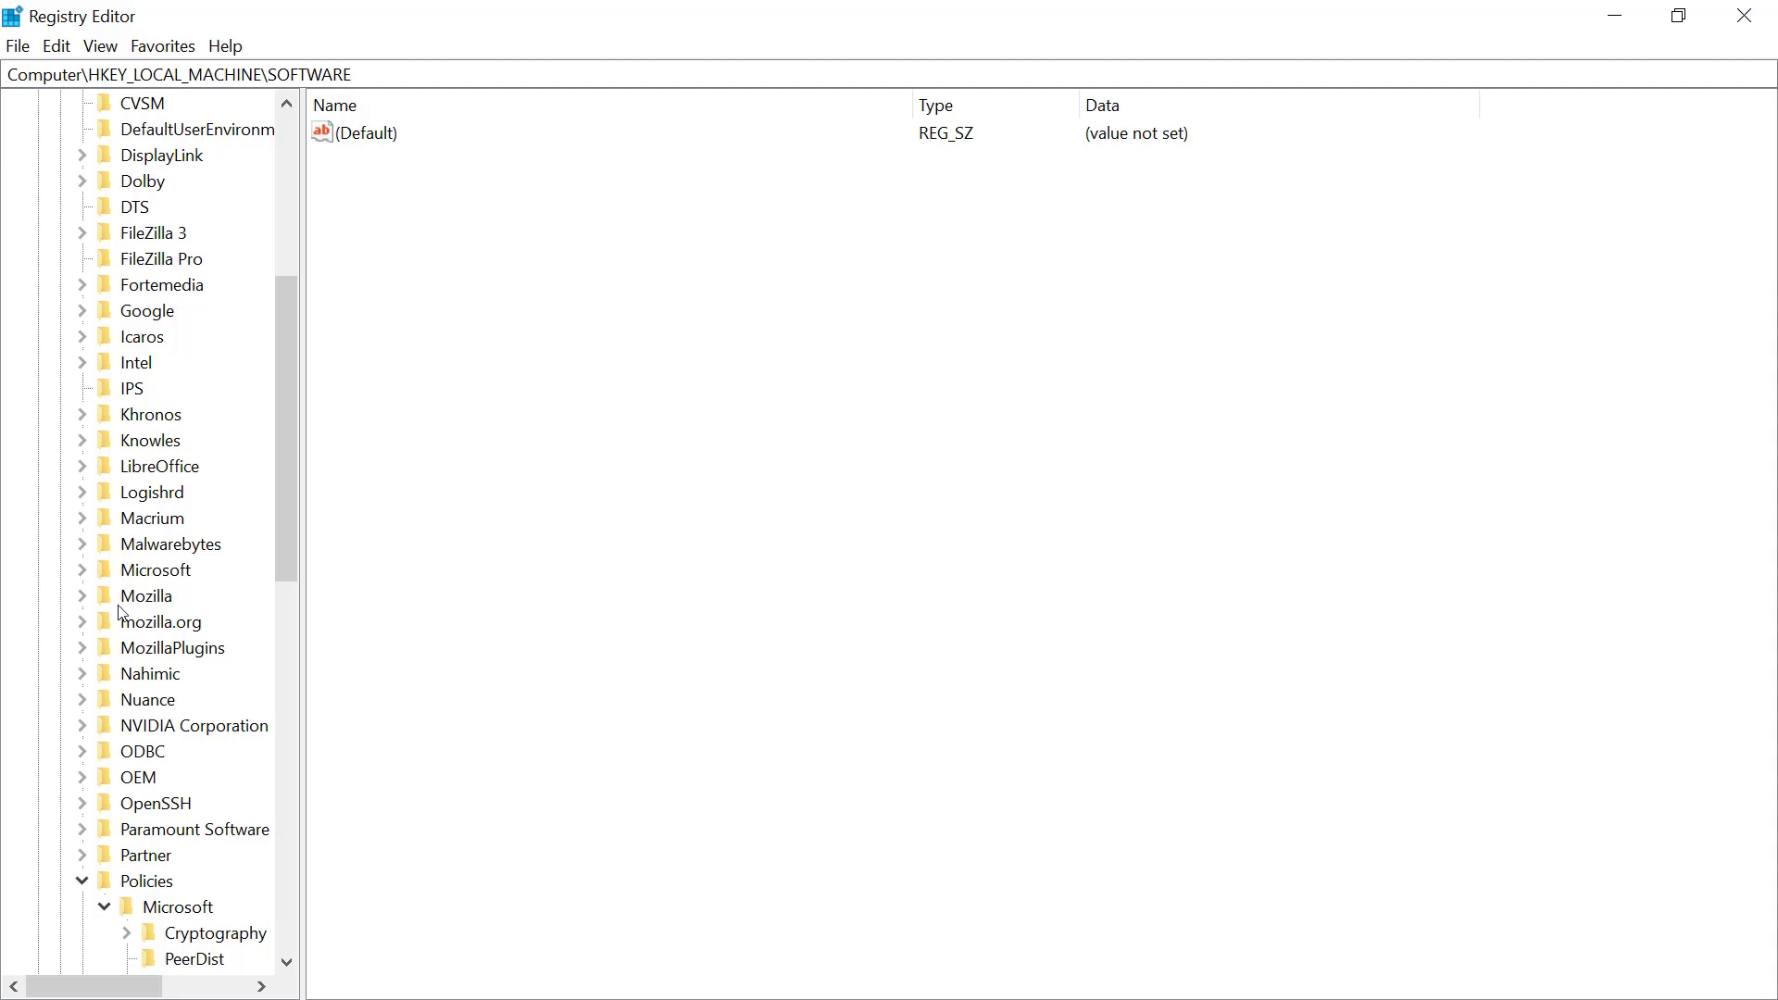
left_click(154, 887)
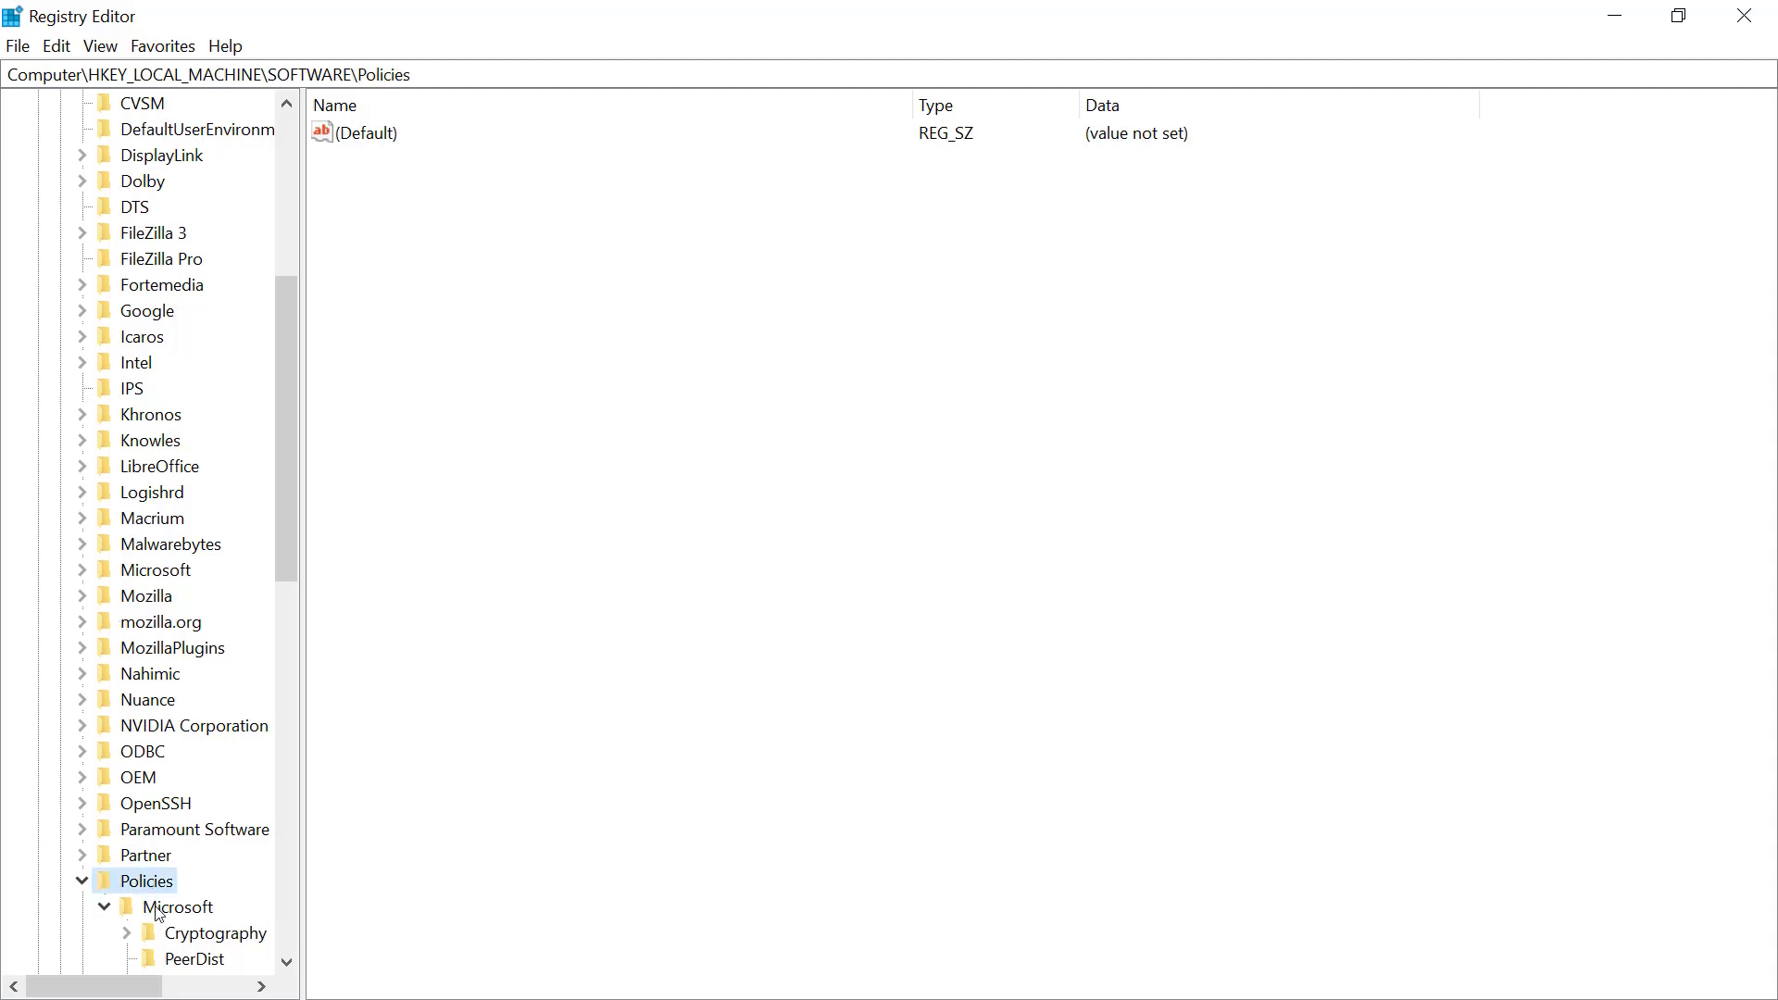
left_click(159, 912)
scroll(247, 828, "down", 2)
scroll(248, 828, "down", 1)
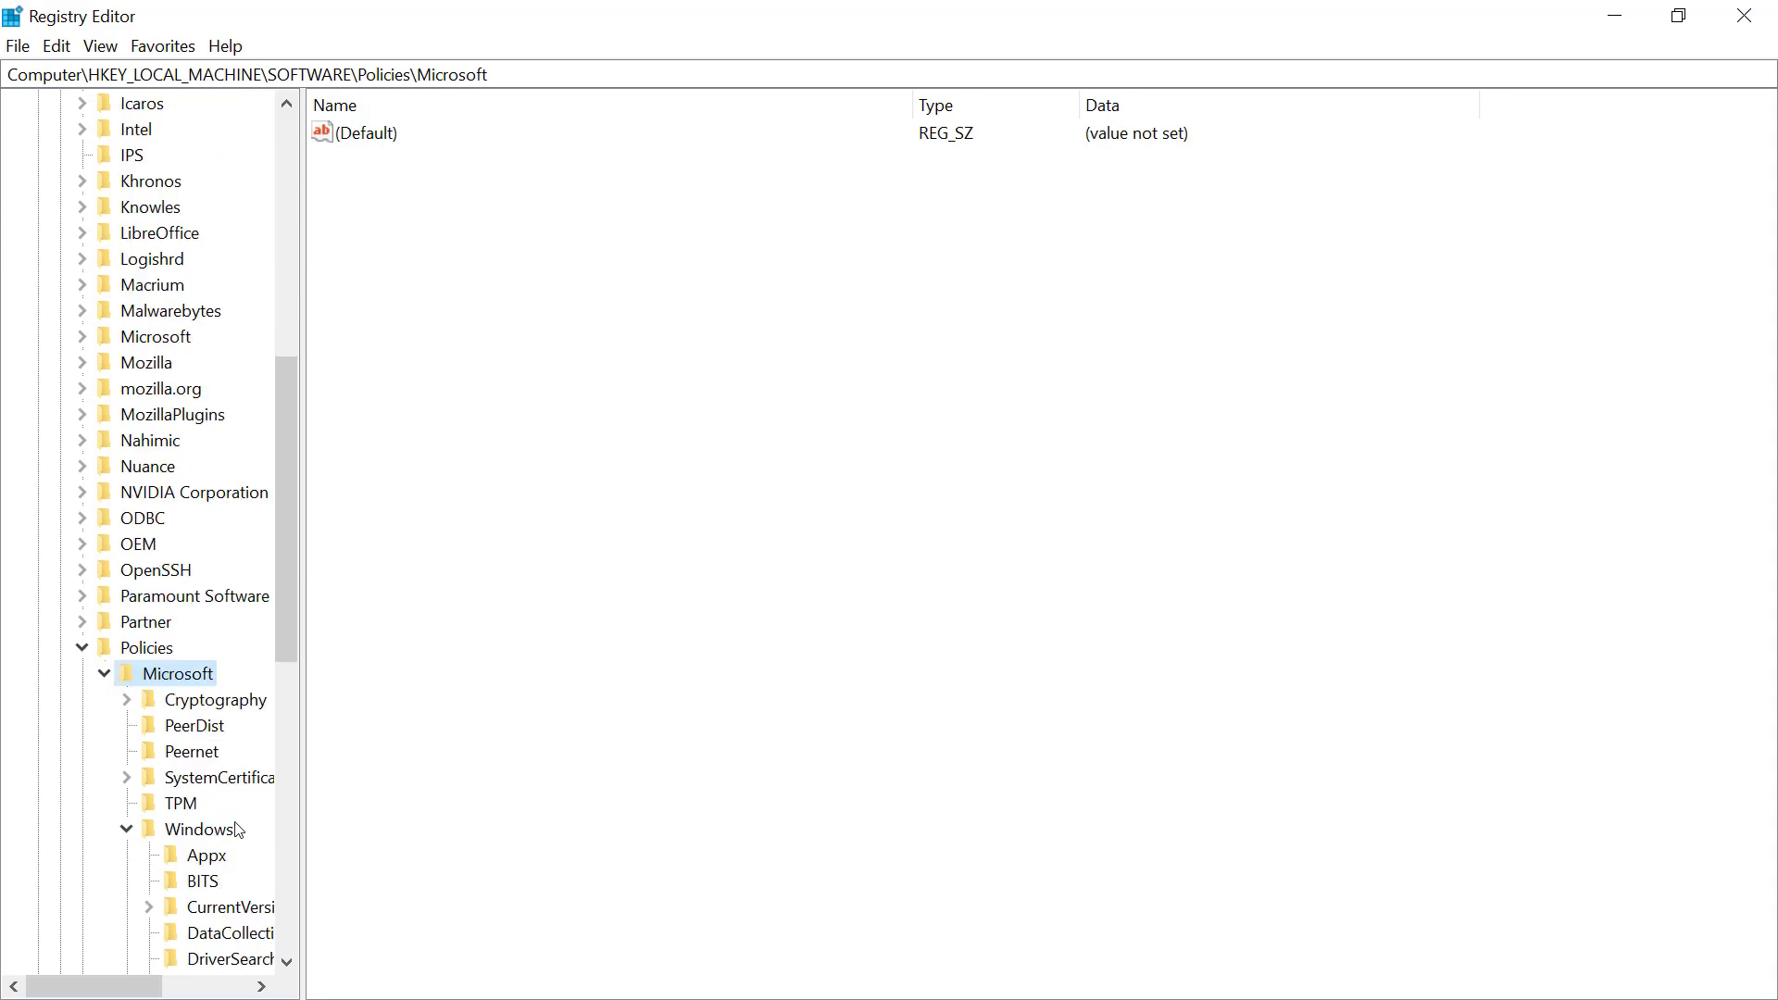
left_click(201, 834)
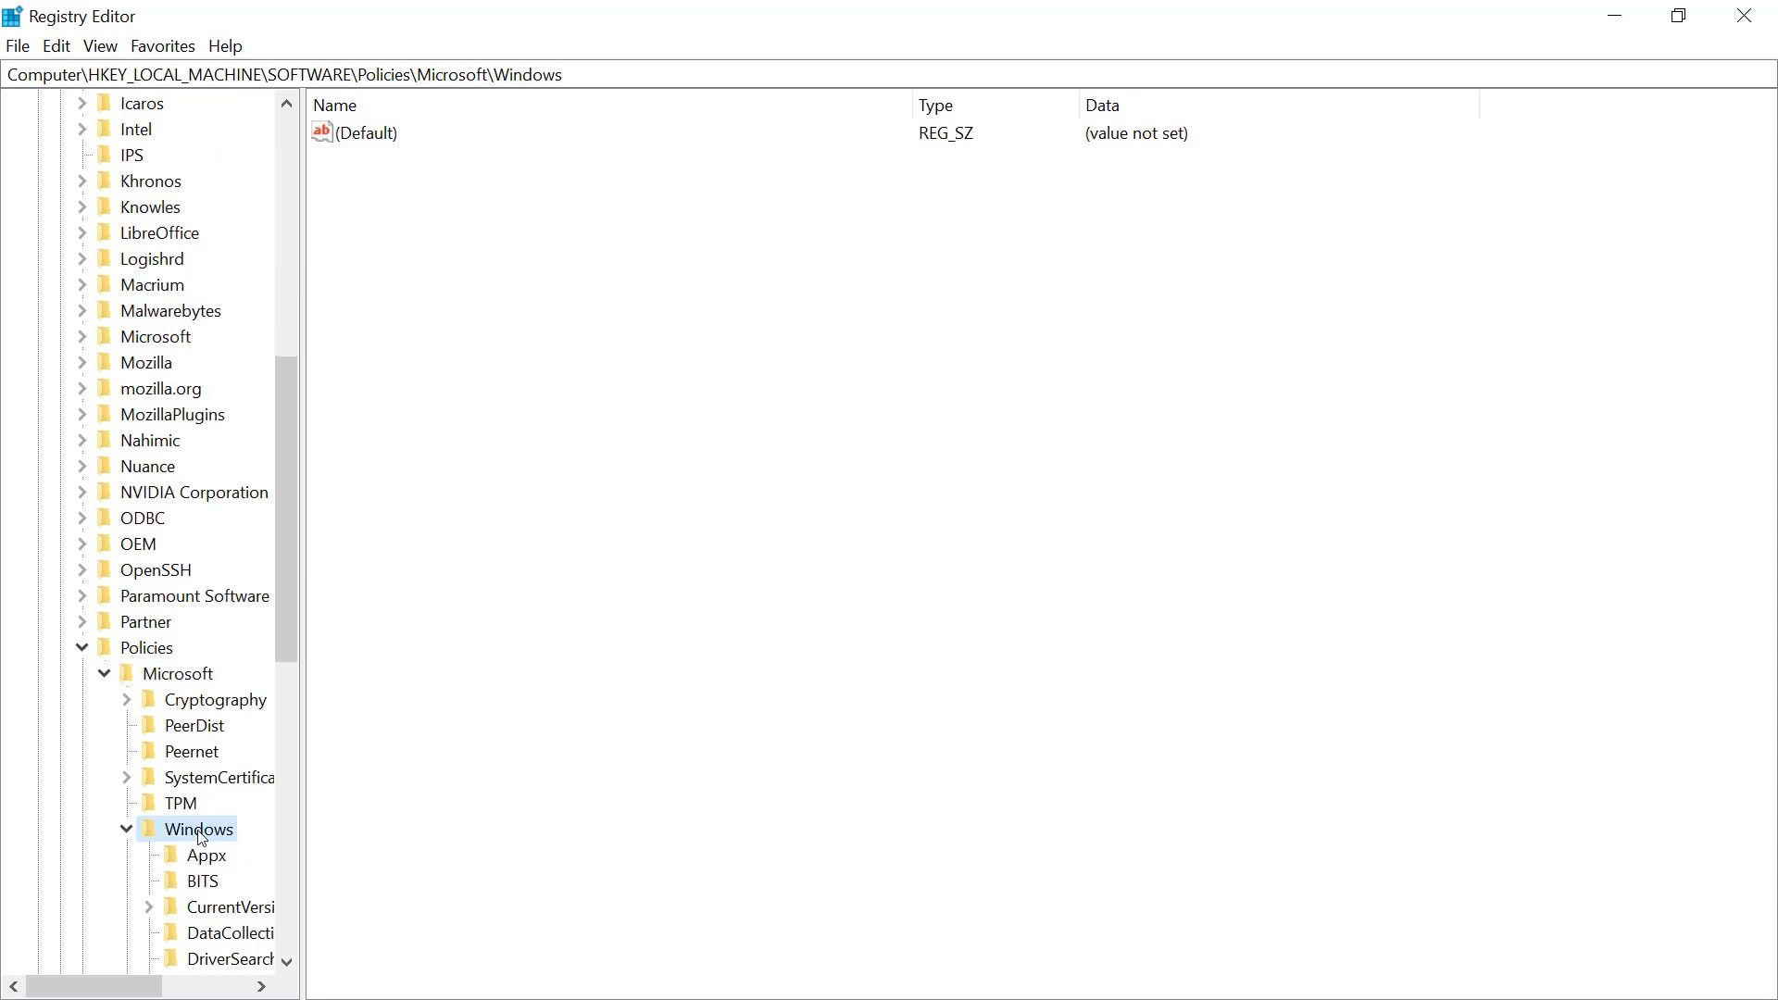
scroll(202, 837, "down", 7)
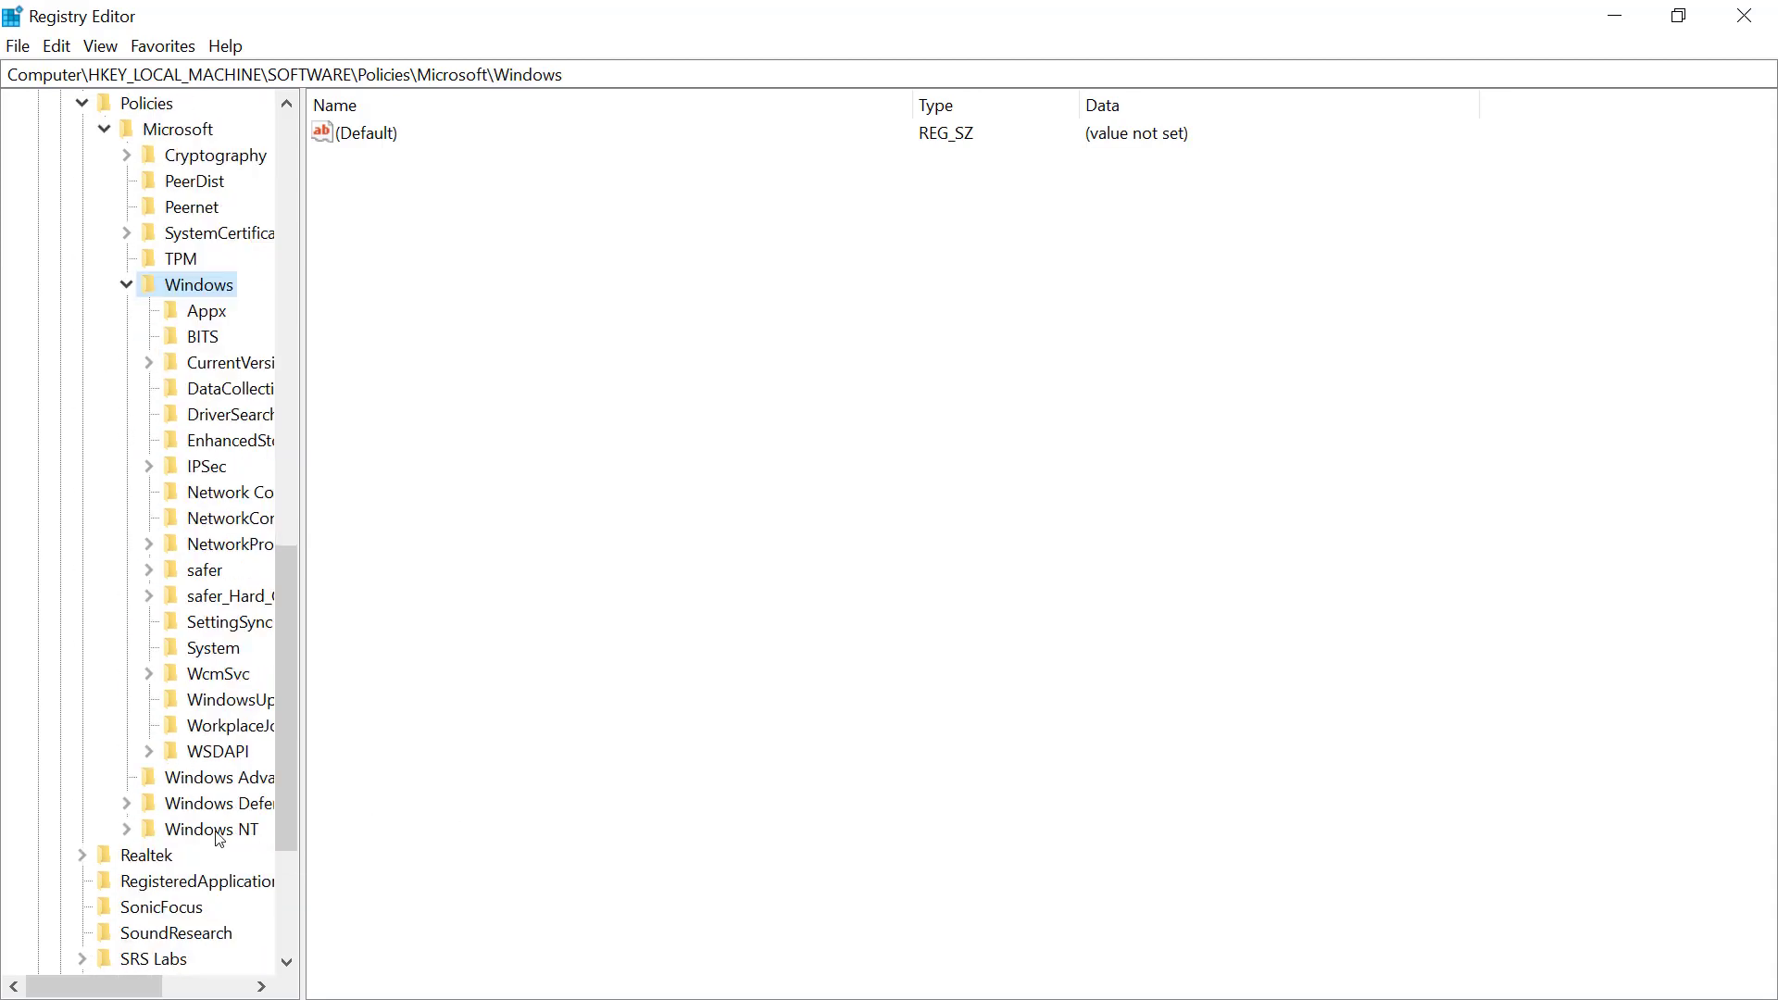
left_click(241, 700)
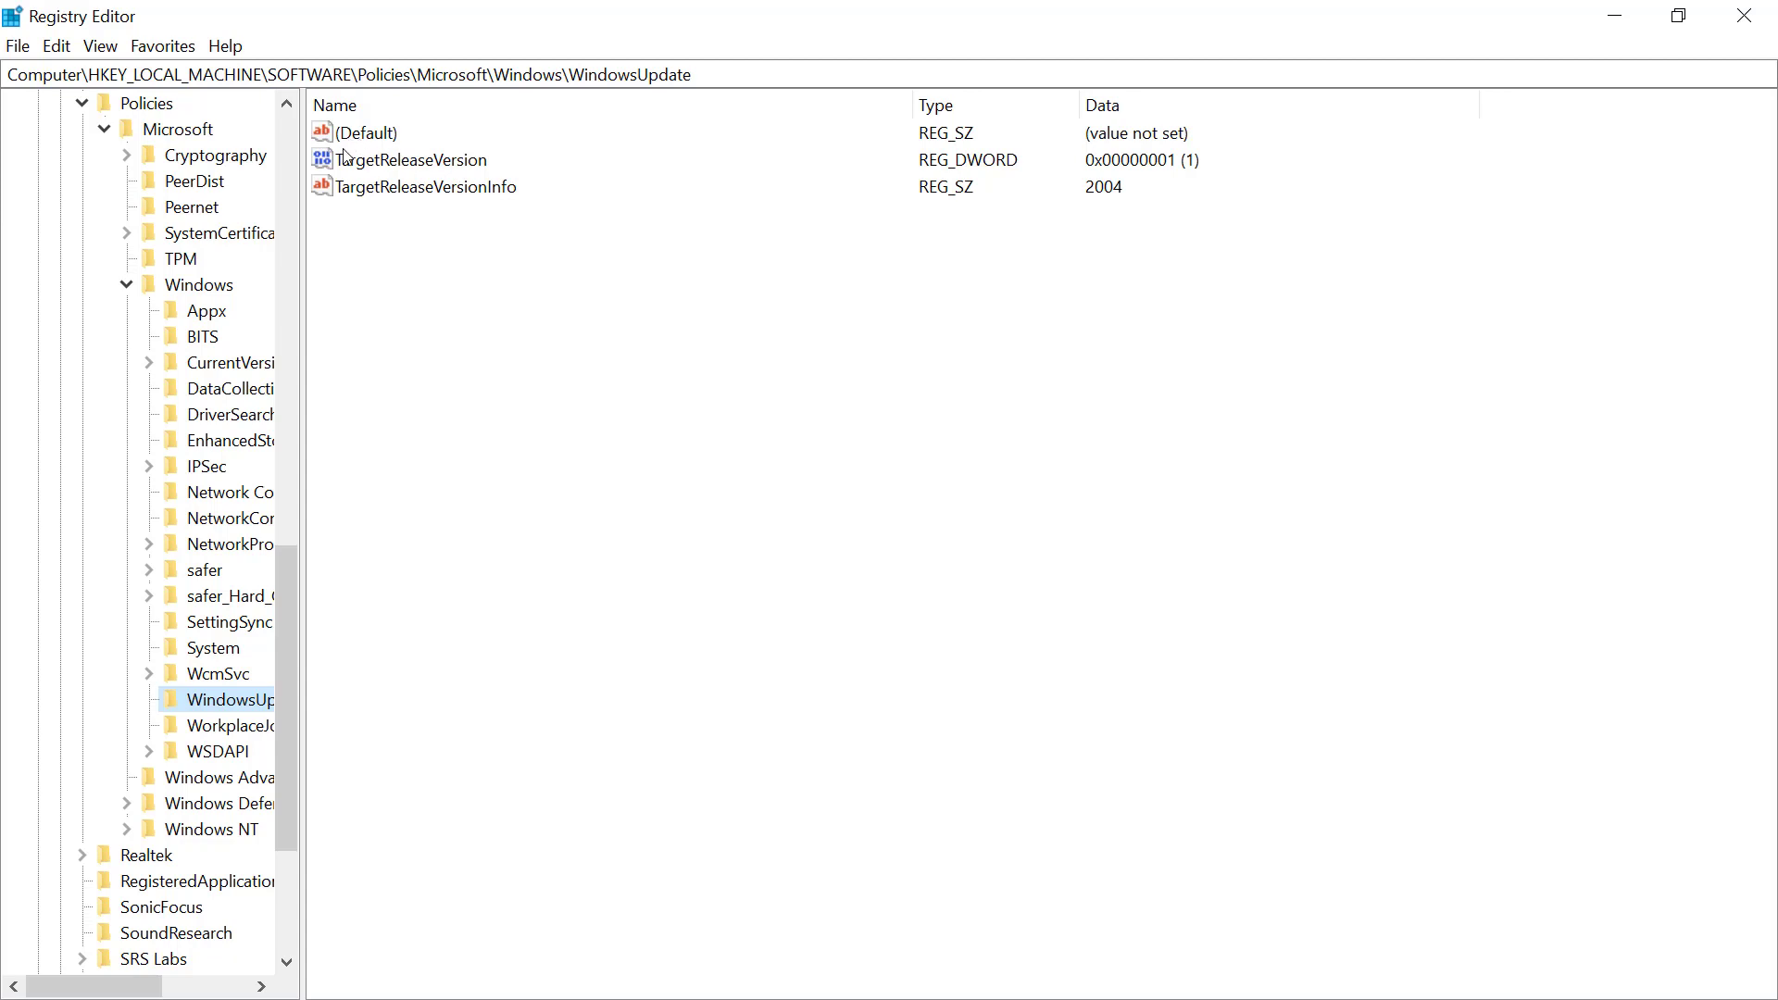
- Confirm TargetReleaseVersion is 1 without changes, then open TargetReleaseVersionInfo (currently 2004) for editing
left_click(444, 168)
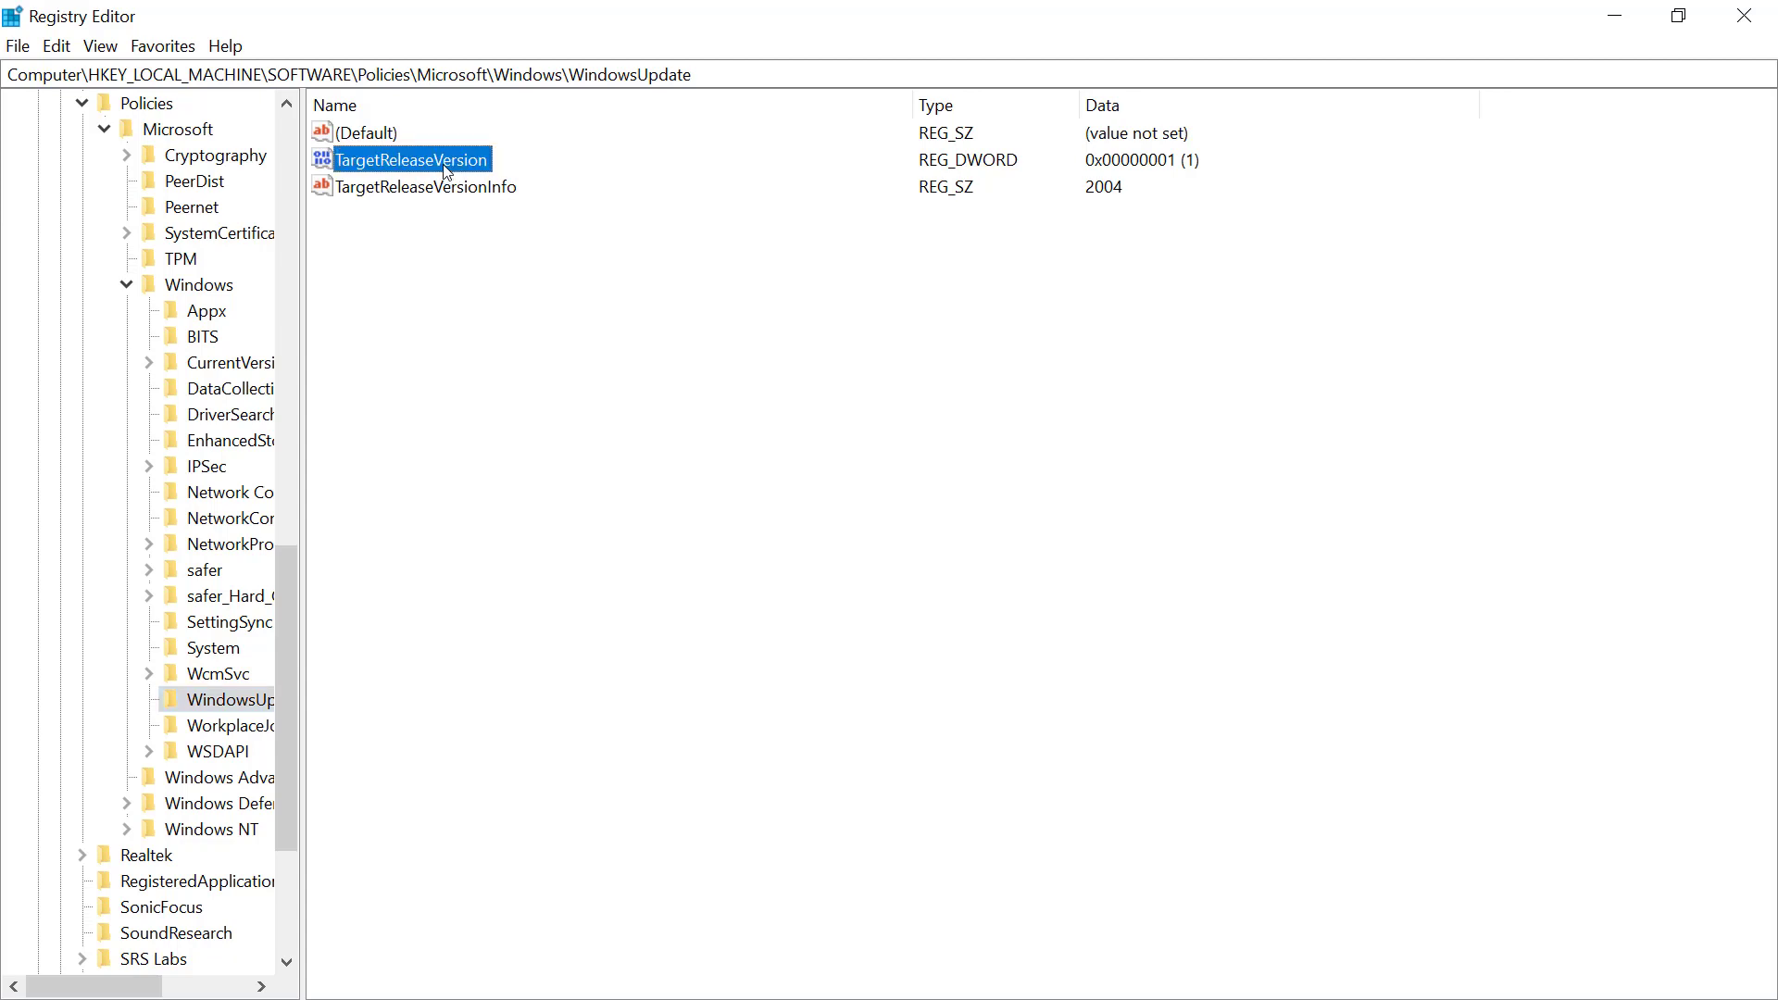
double_click(446, 169)
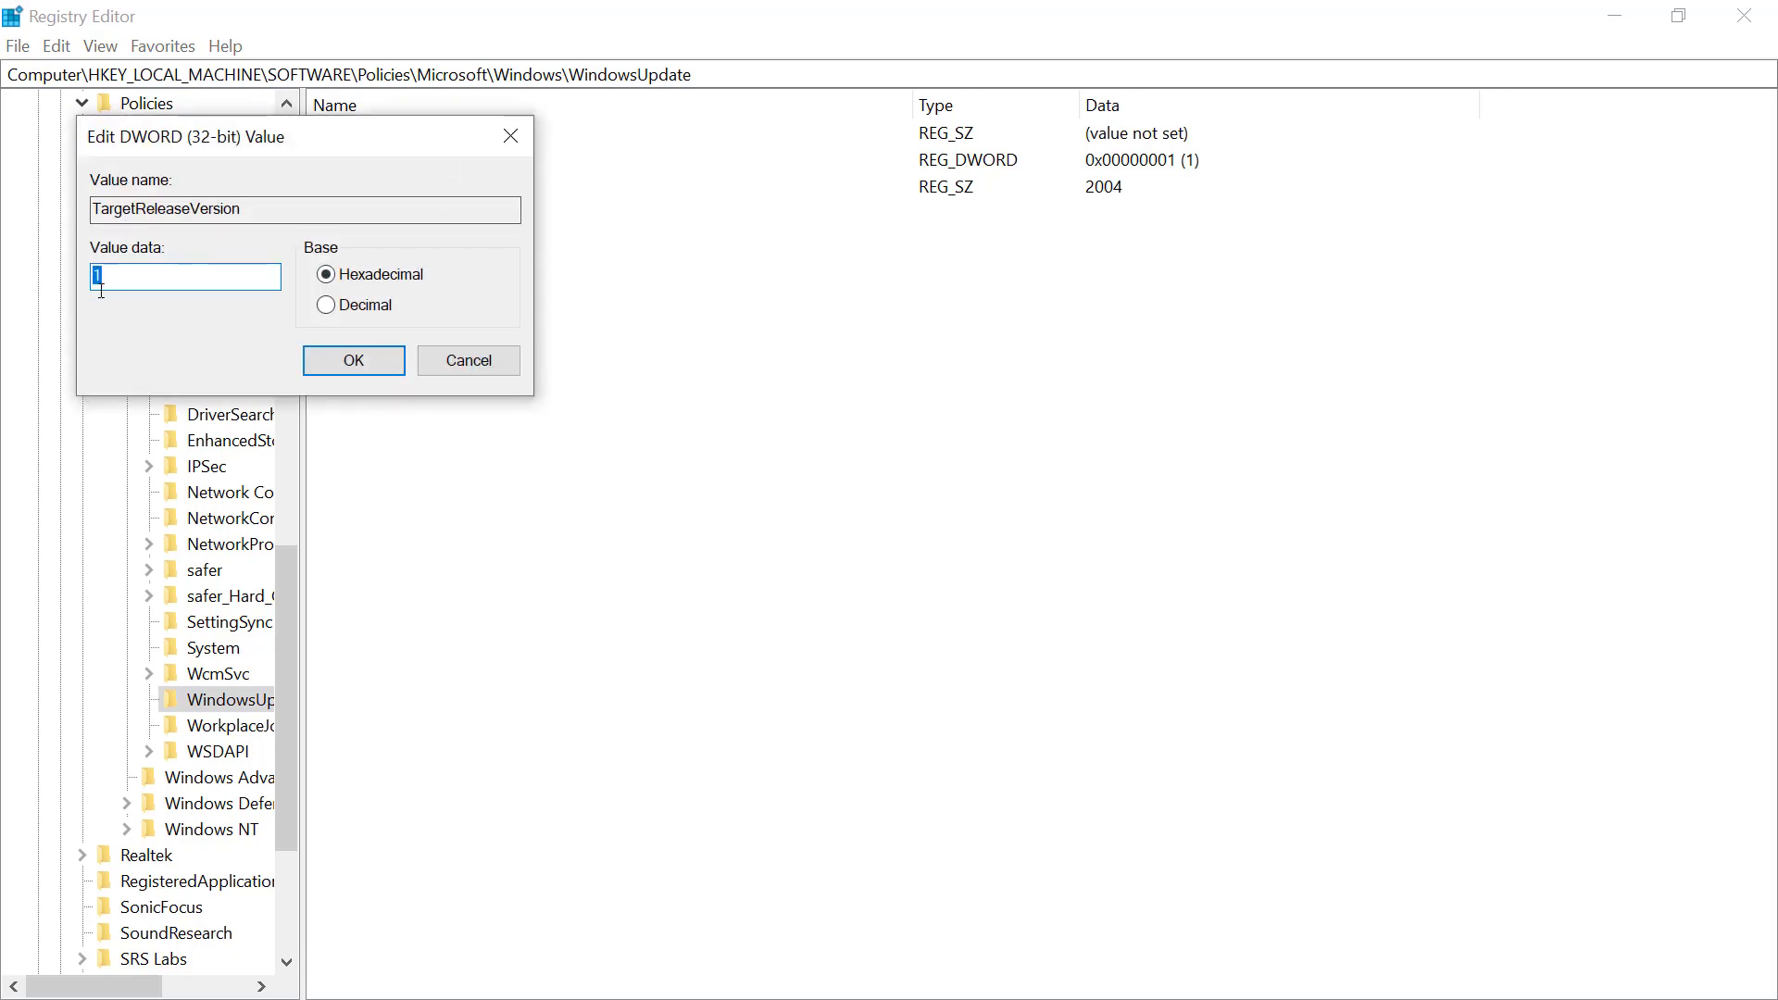
left_click(469, 359)
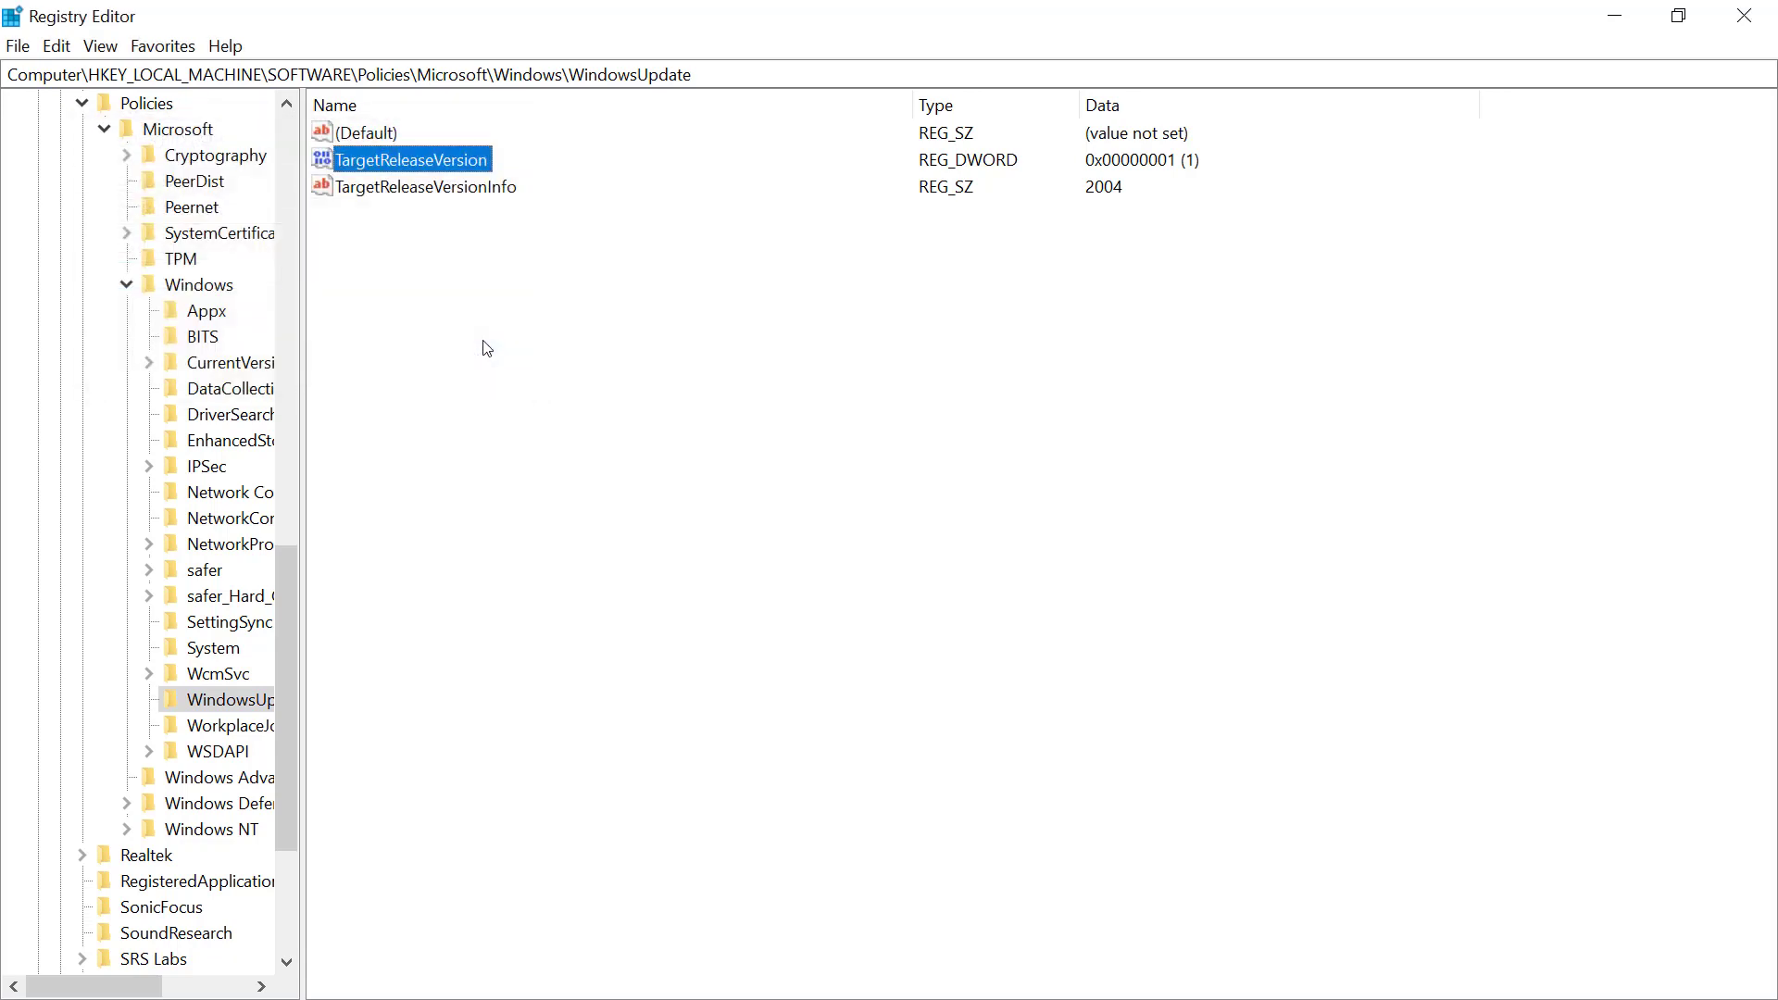
double_click(425, 188)
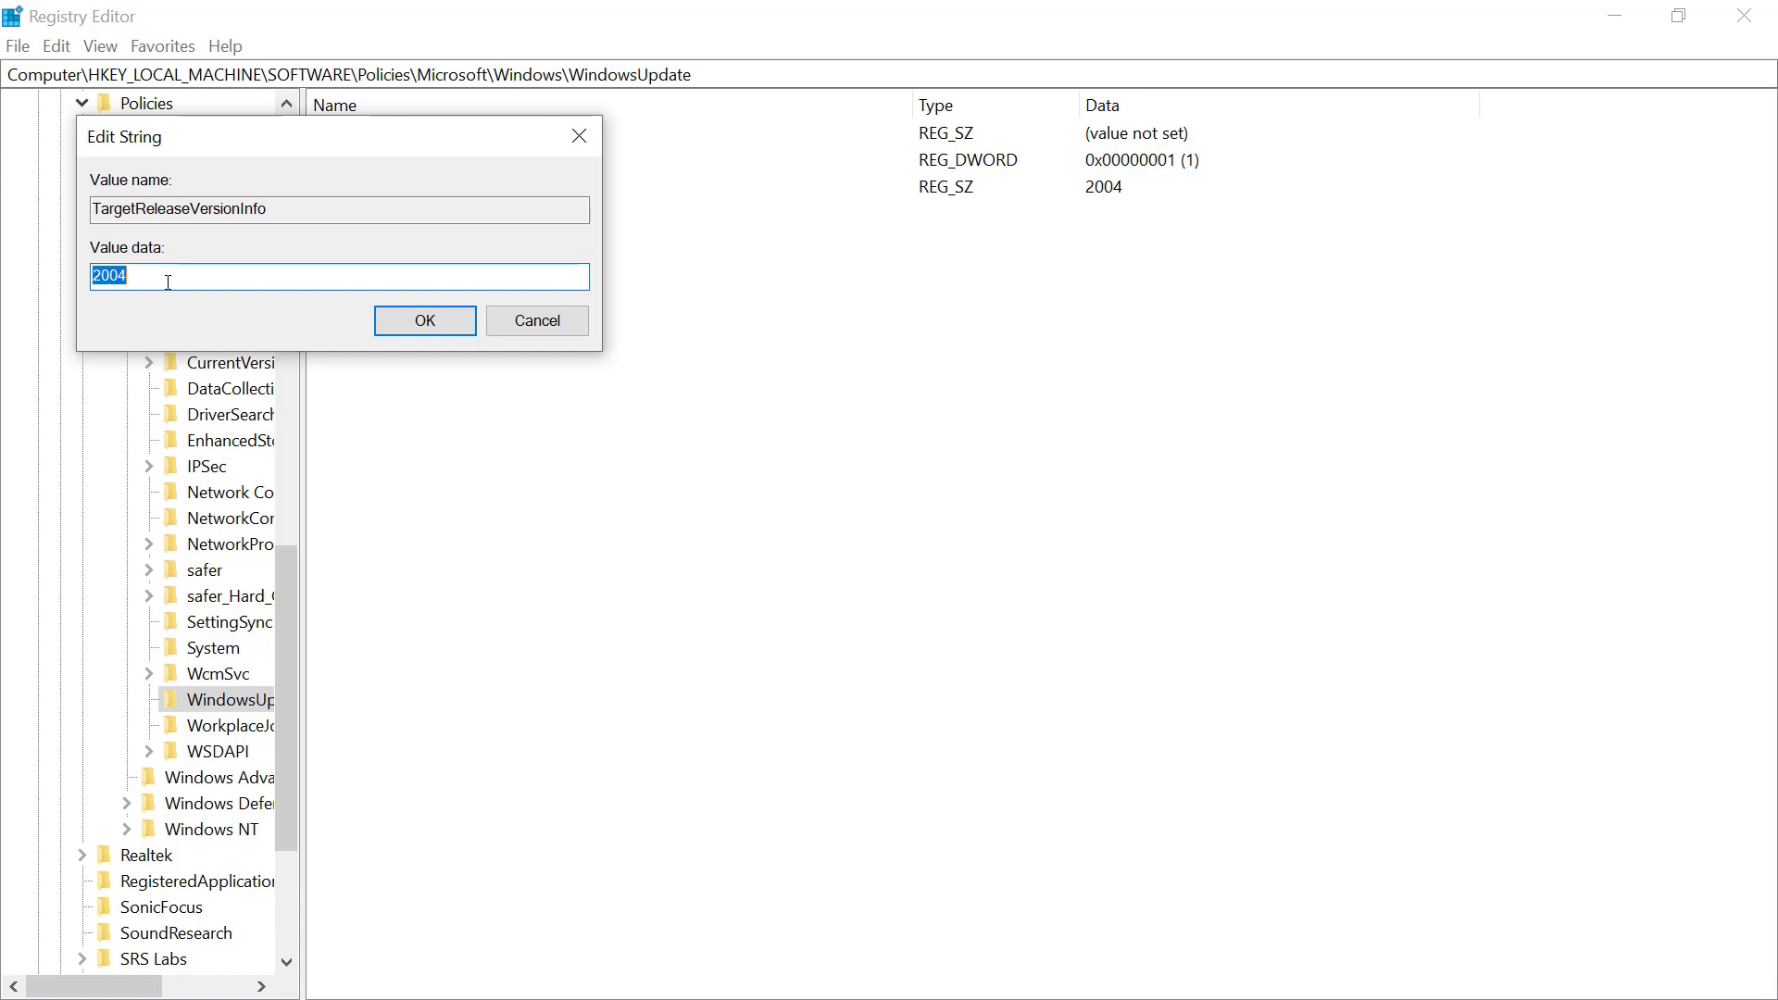
- Change TargetReleaseVersionInfo from 2004 to 20H2 and save, then switch to the Reg file method slide
left_click(107, 276)
left_click_drag(108, 276, 162, 274)
type("H2")
left_click(421, 319)
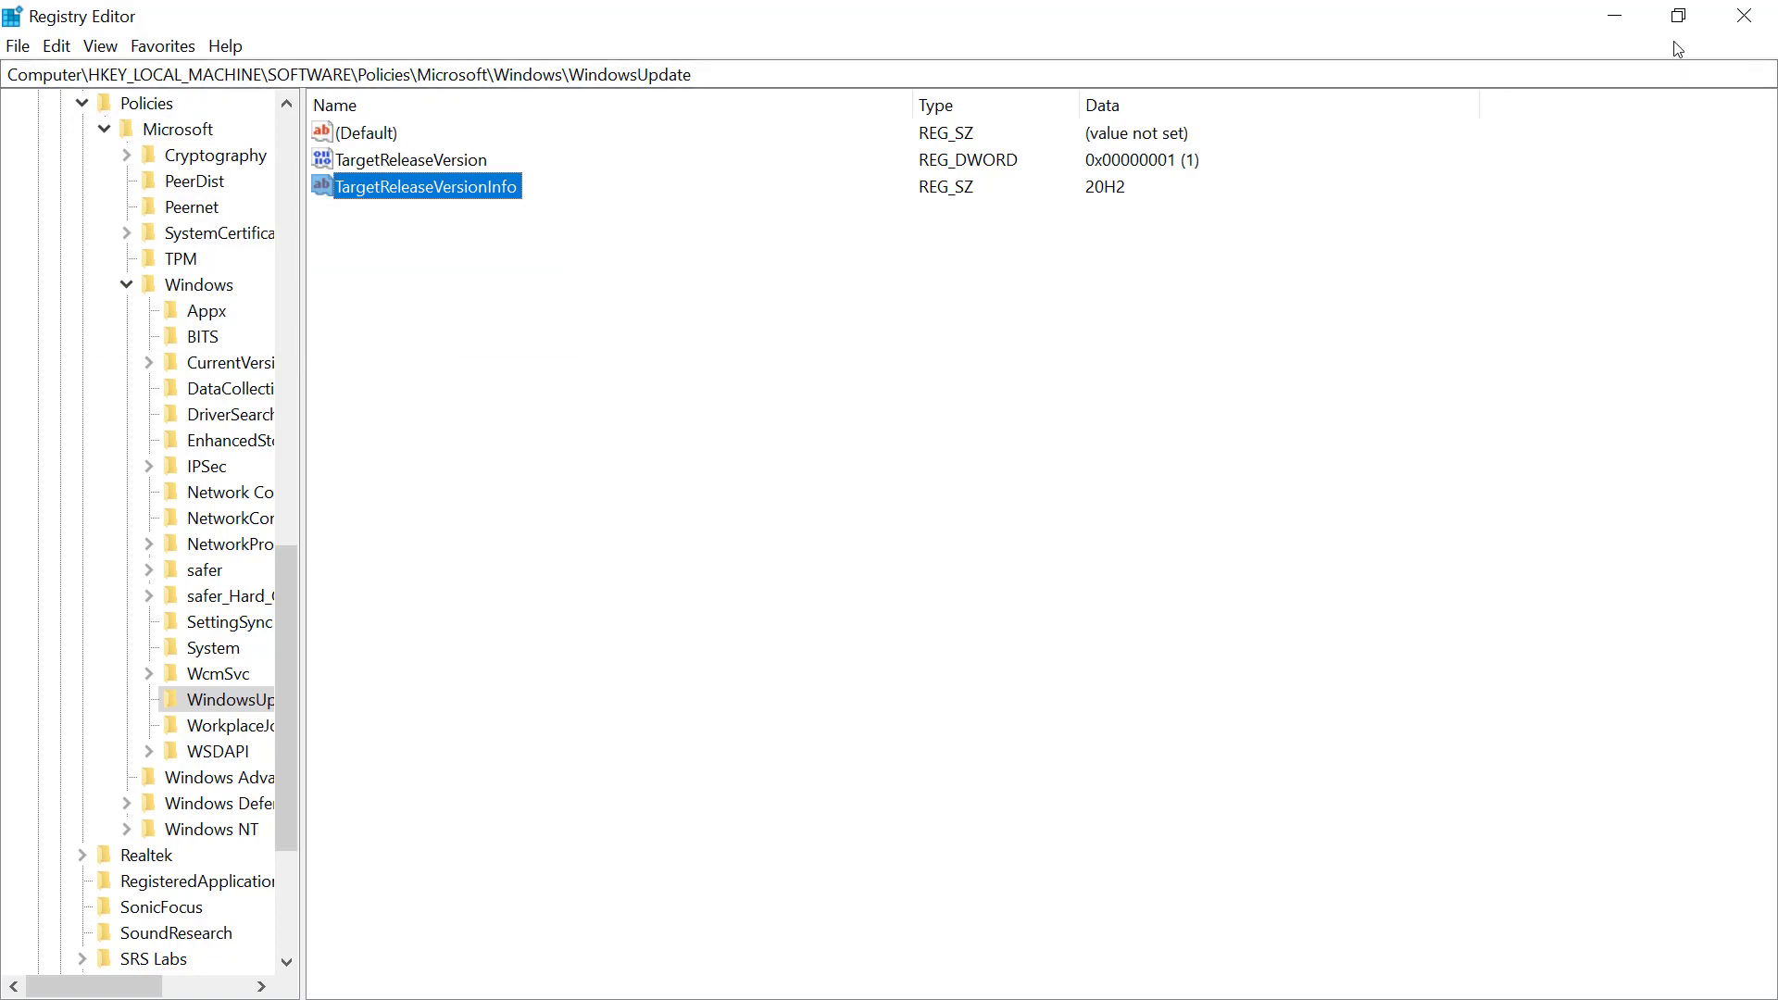
key("alt+Tab")
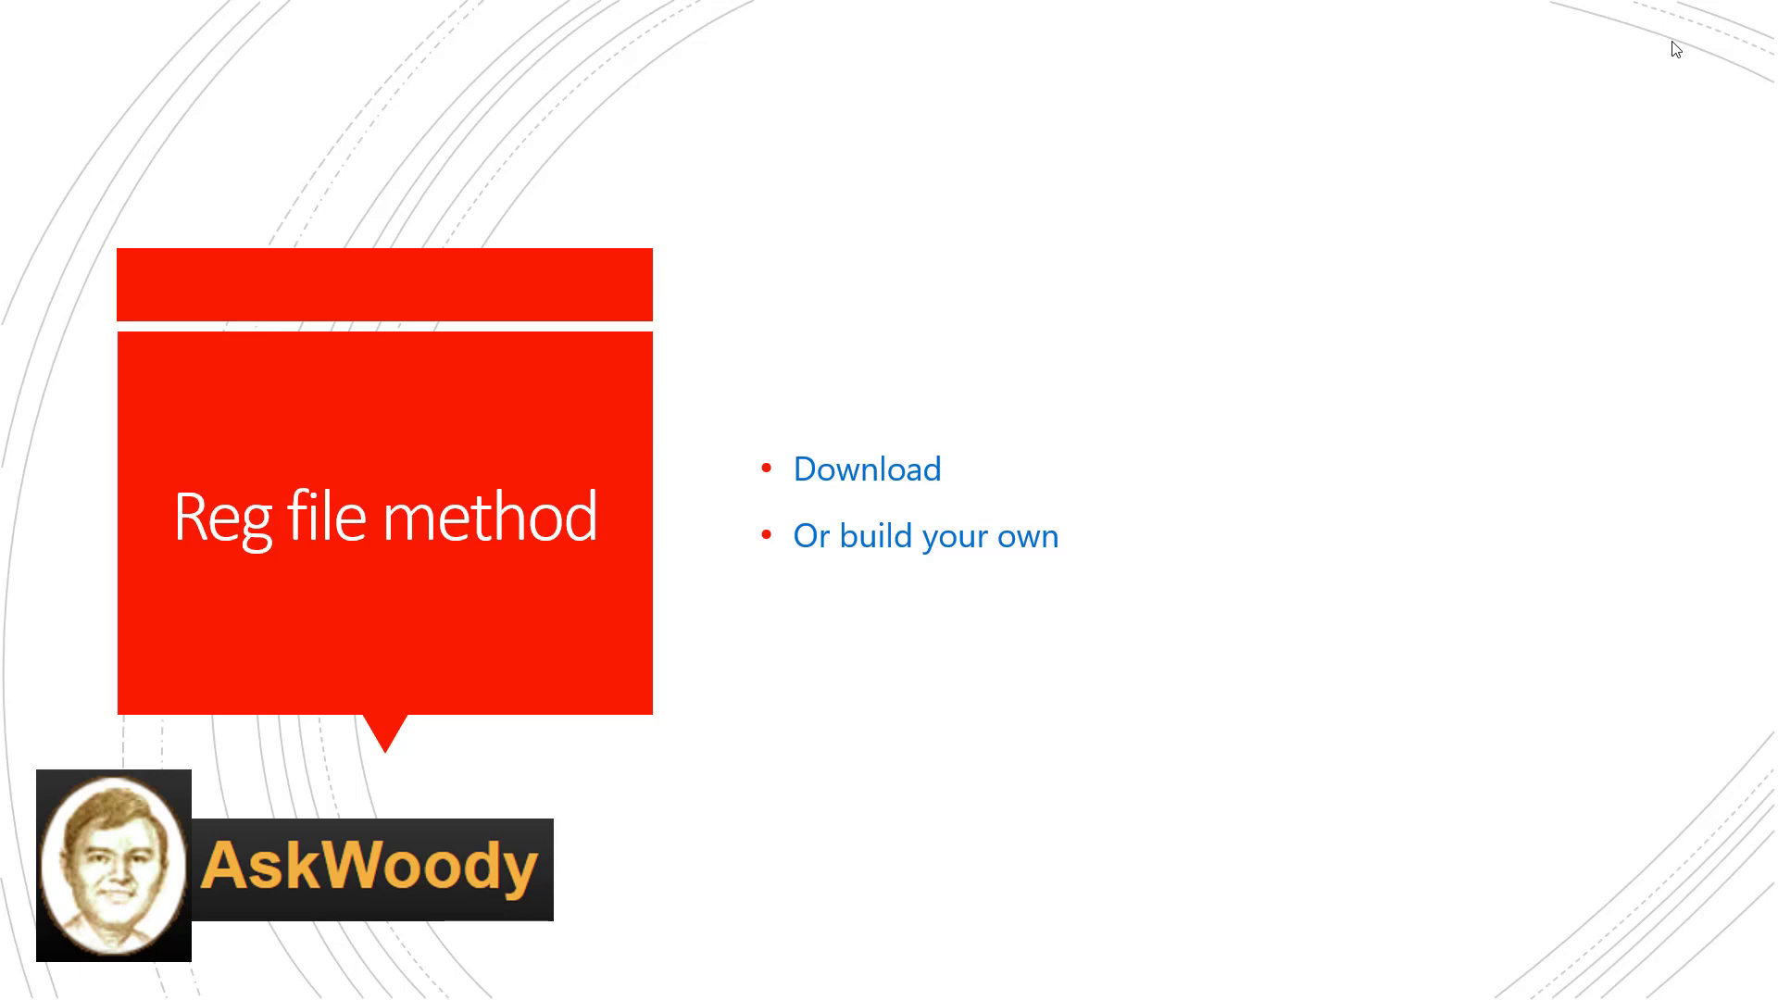
- Leave the slideshow to reach the Downloads folder in File Explorer
key("alt+Tab")
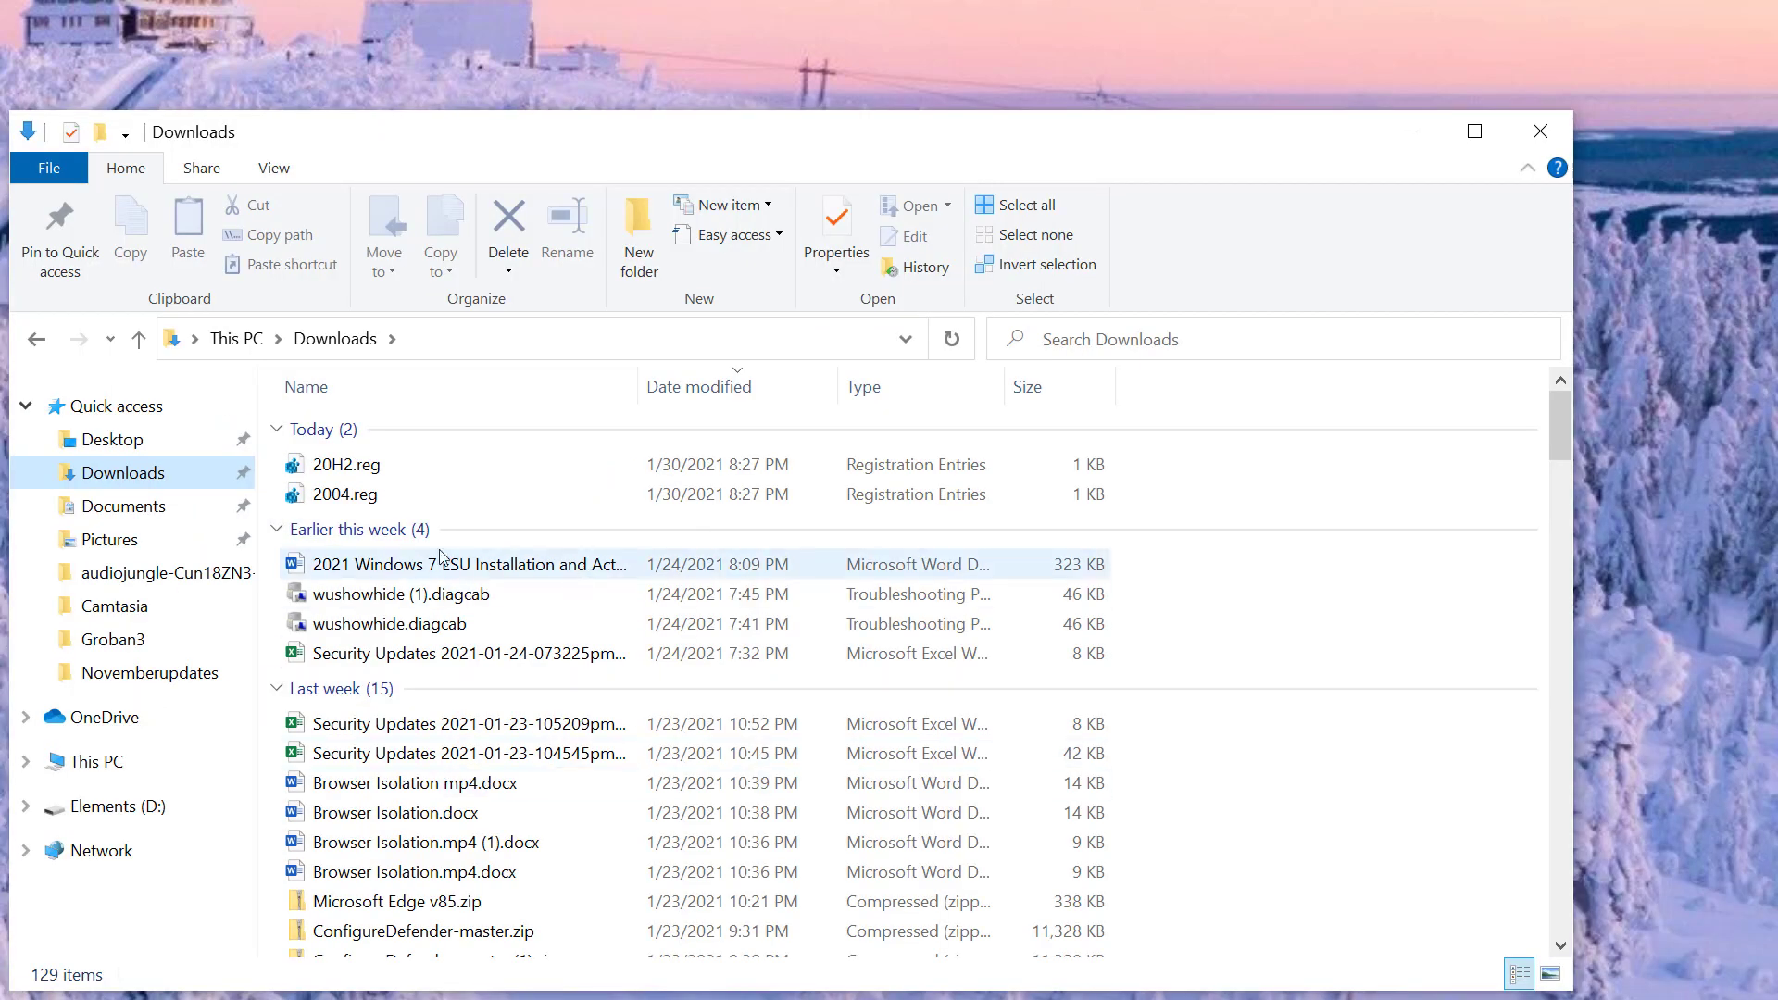
- Select 2004.reg in the Downloads folder
mouse_move(353, 502)
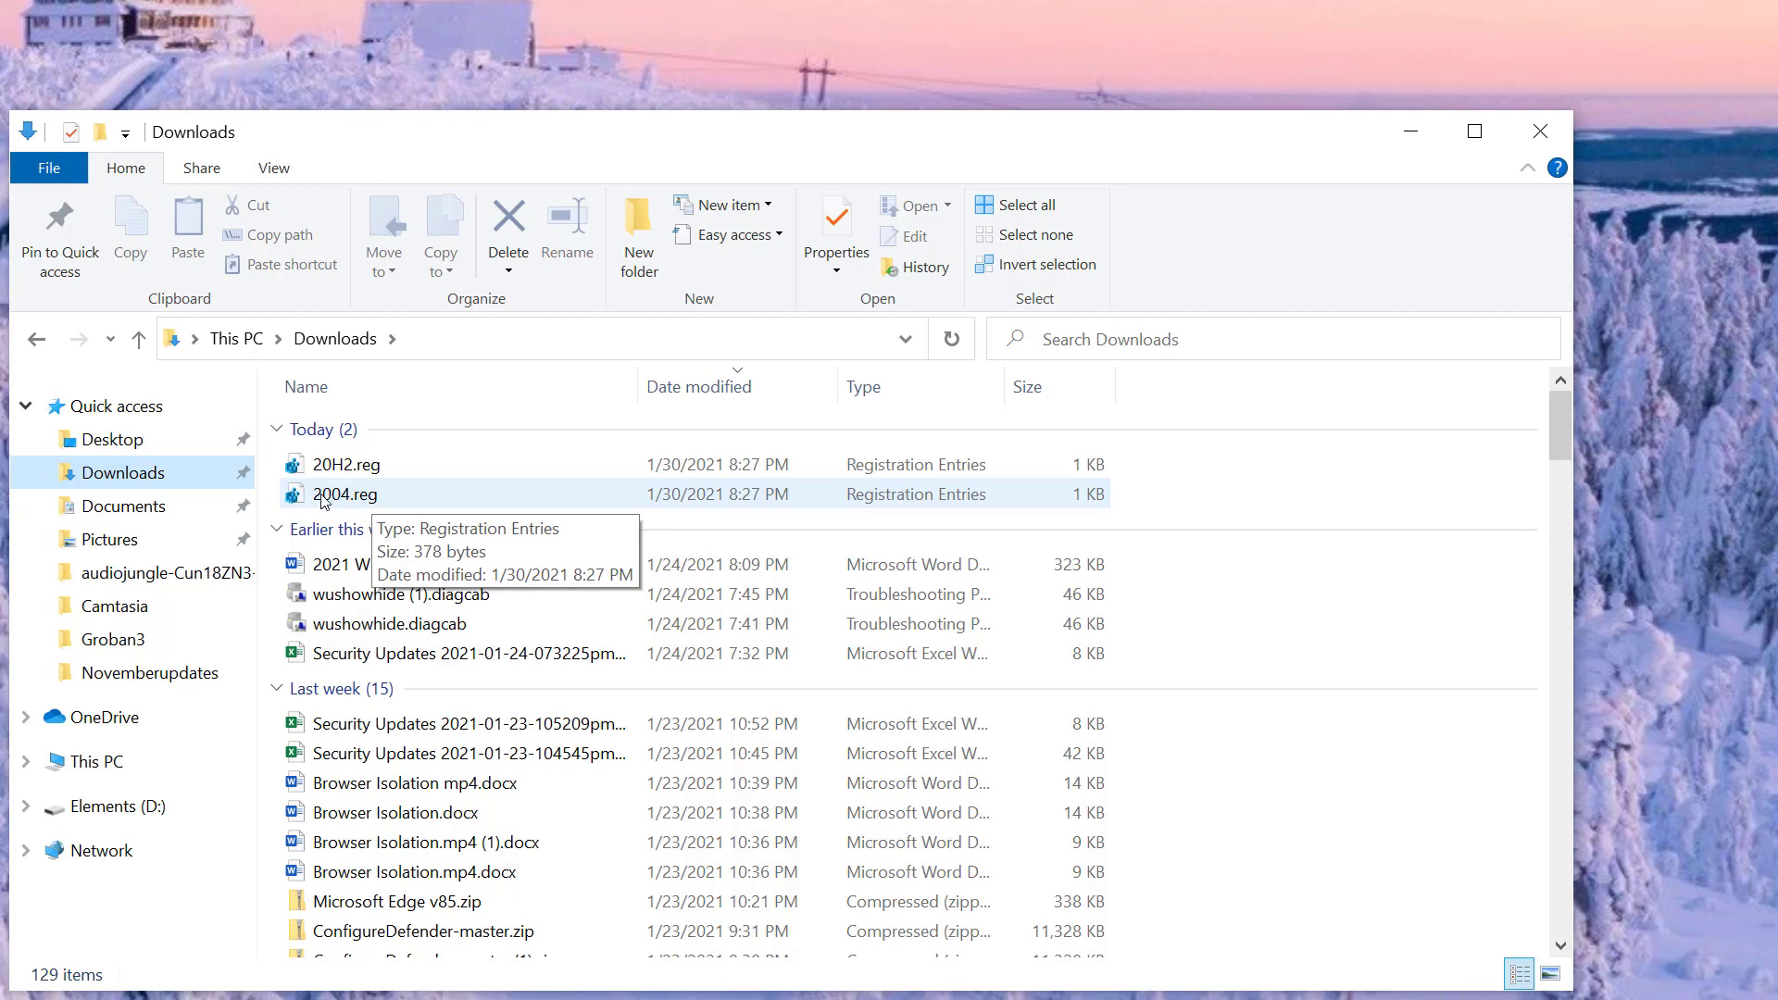
left_click(332, 494)
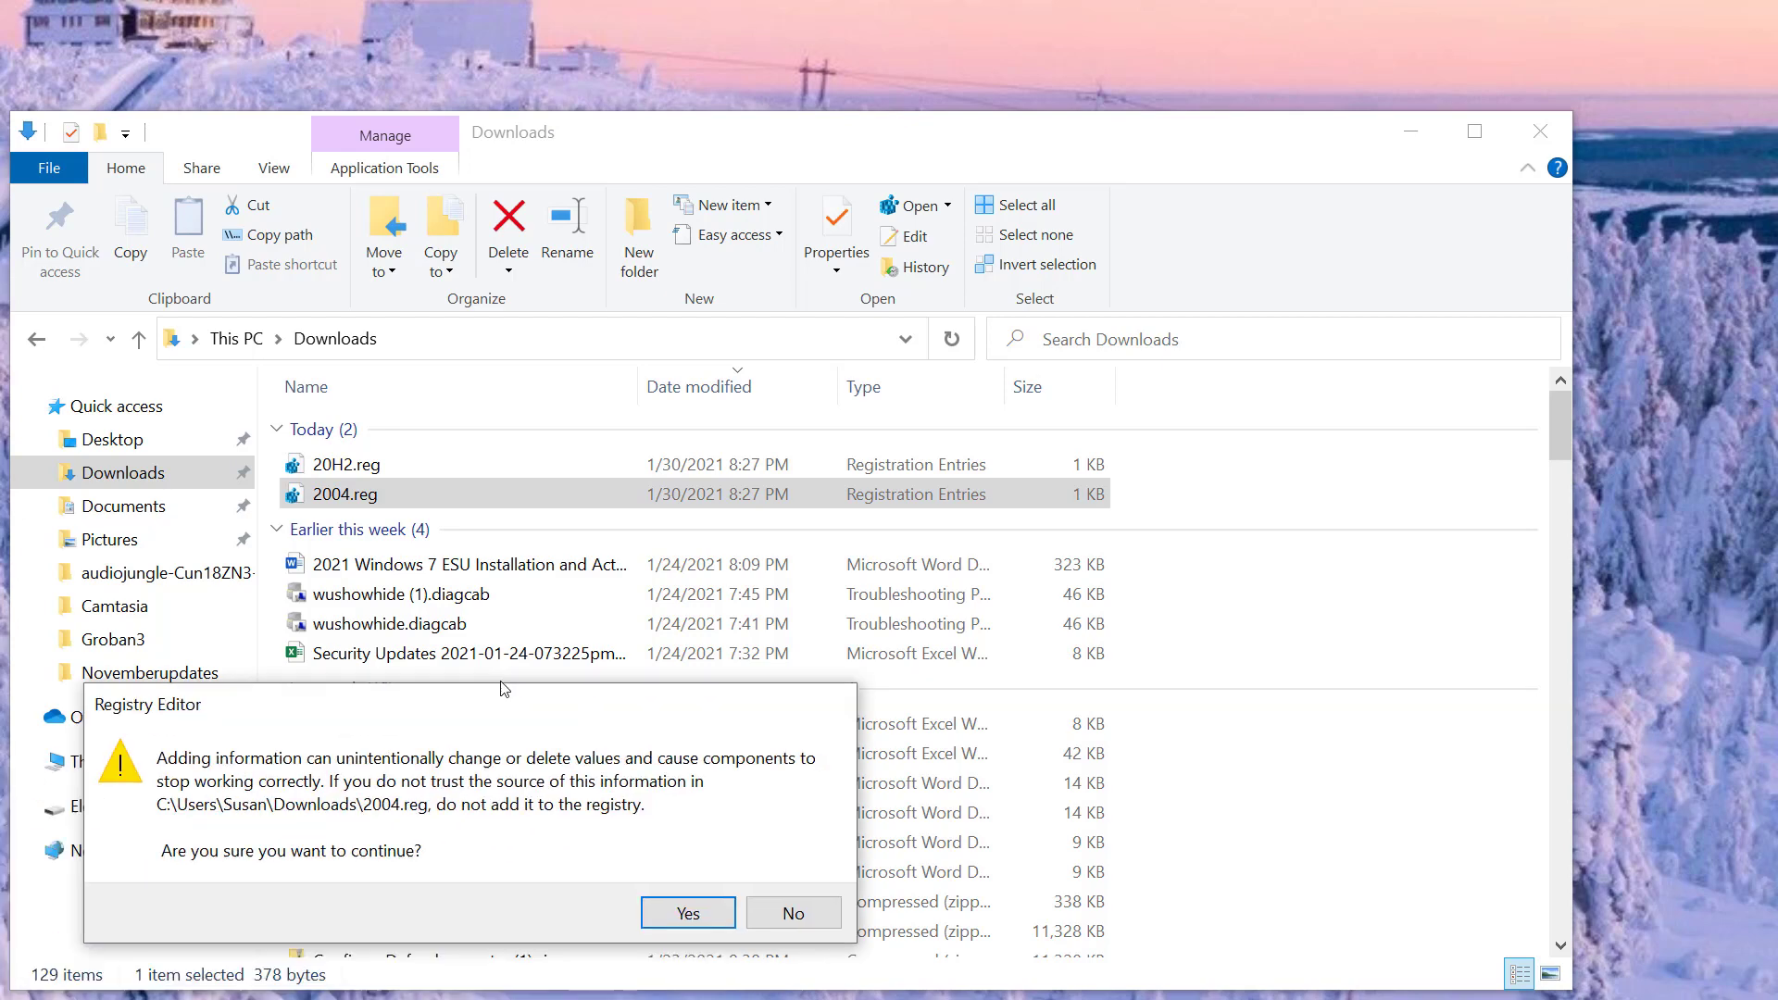
- Decline adding 2004.reg's information to the registry
left_click_drag(386, 673, 658, 526)
key("Escape")
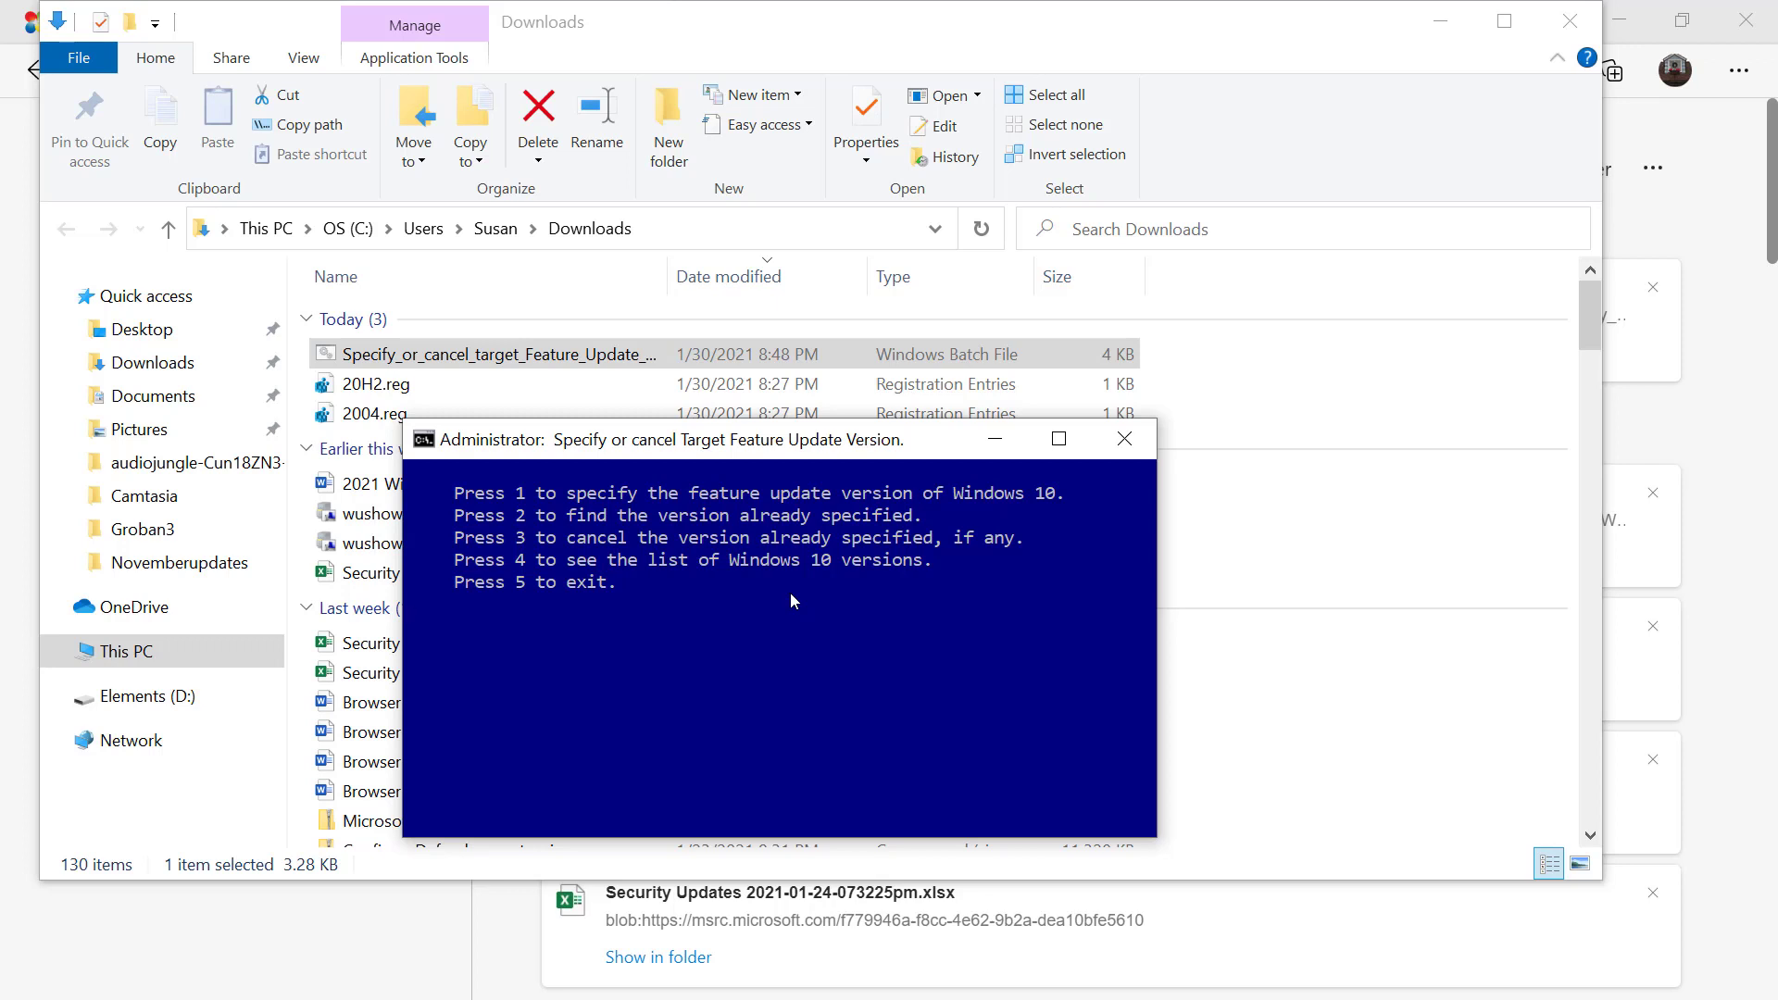
- Choose option 1 and enter 20H2 as the target version, then return to the Batch file method slide
key("1")
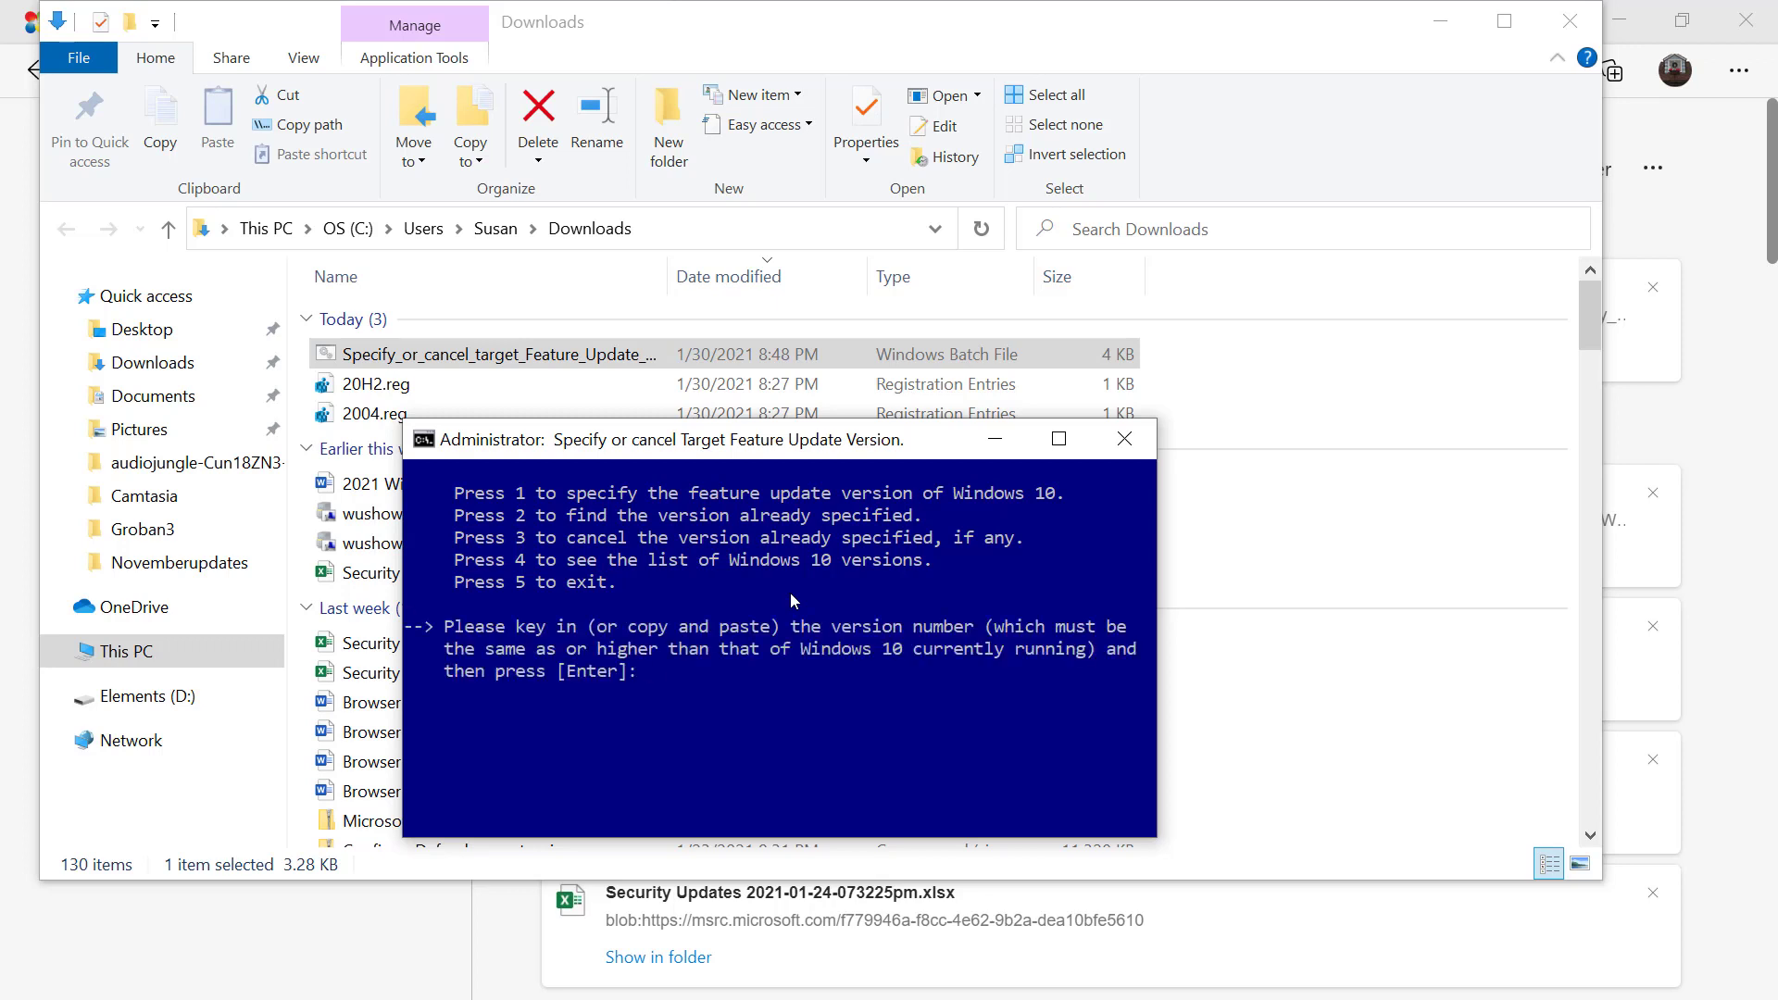
type("20H2")
key("Return")
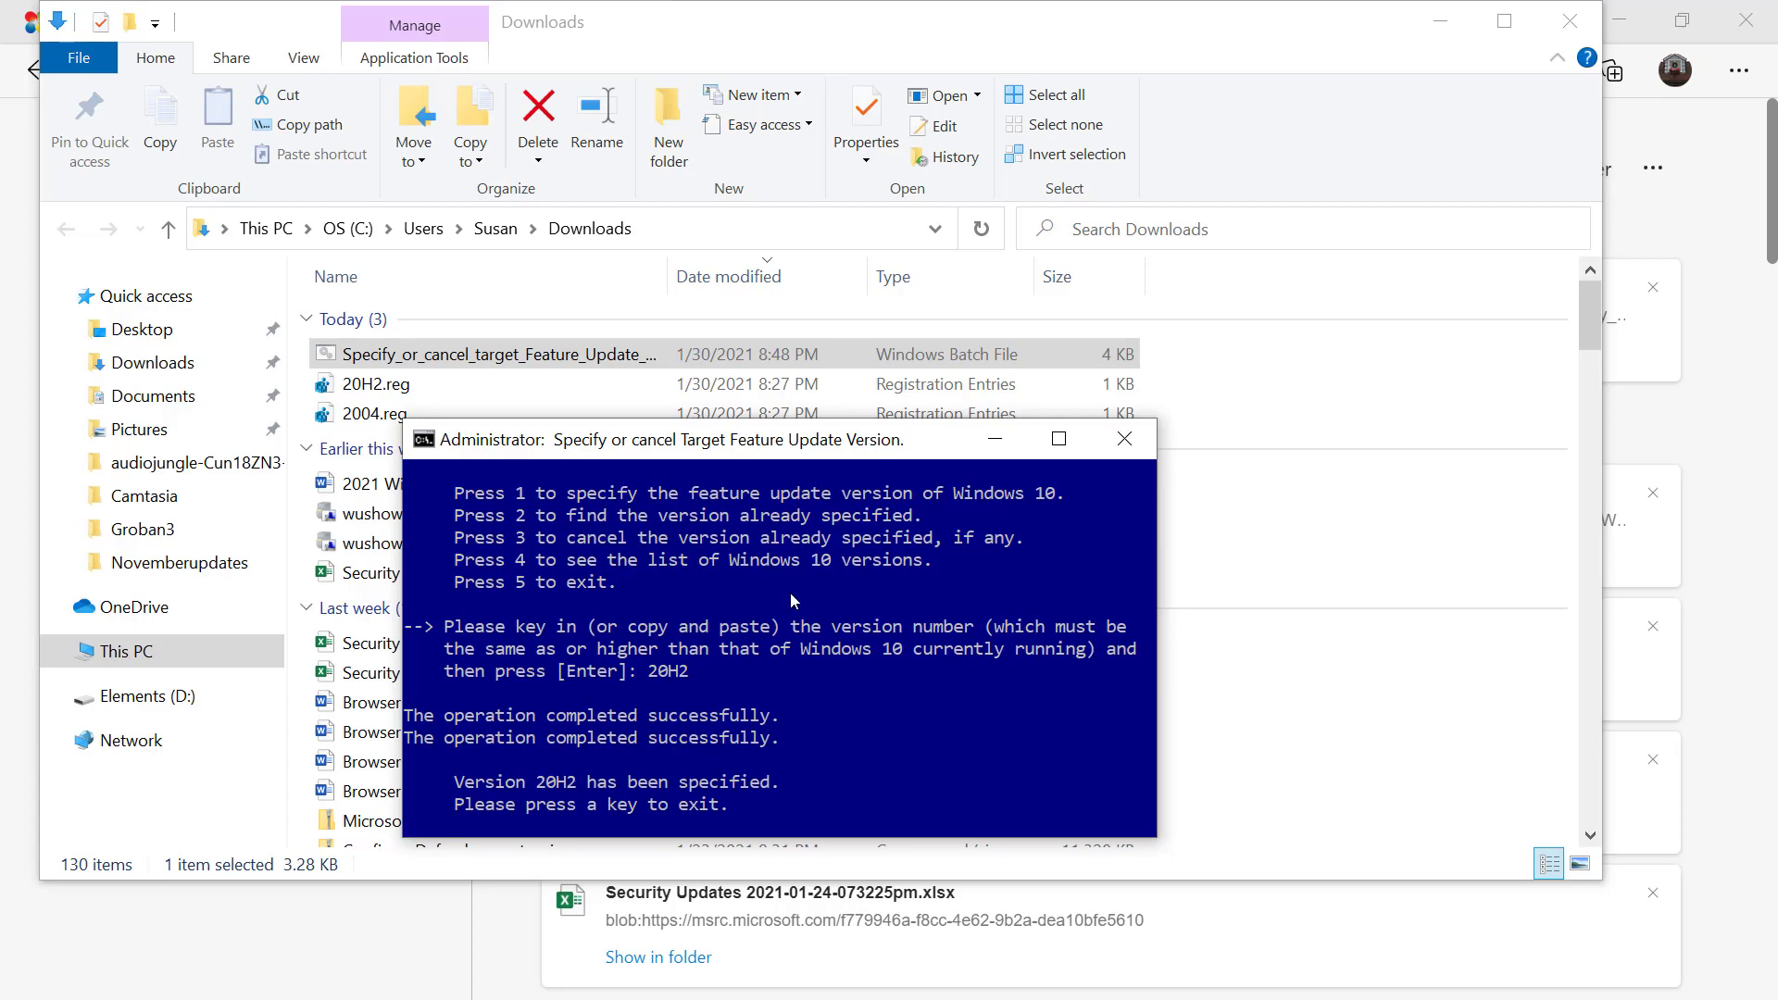
key("alt+Tab")
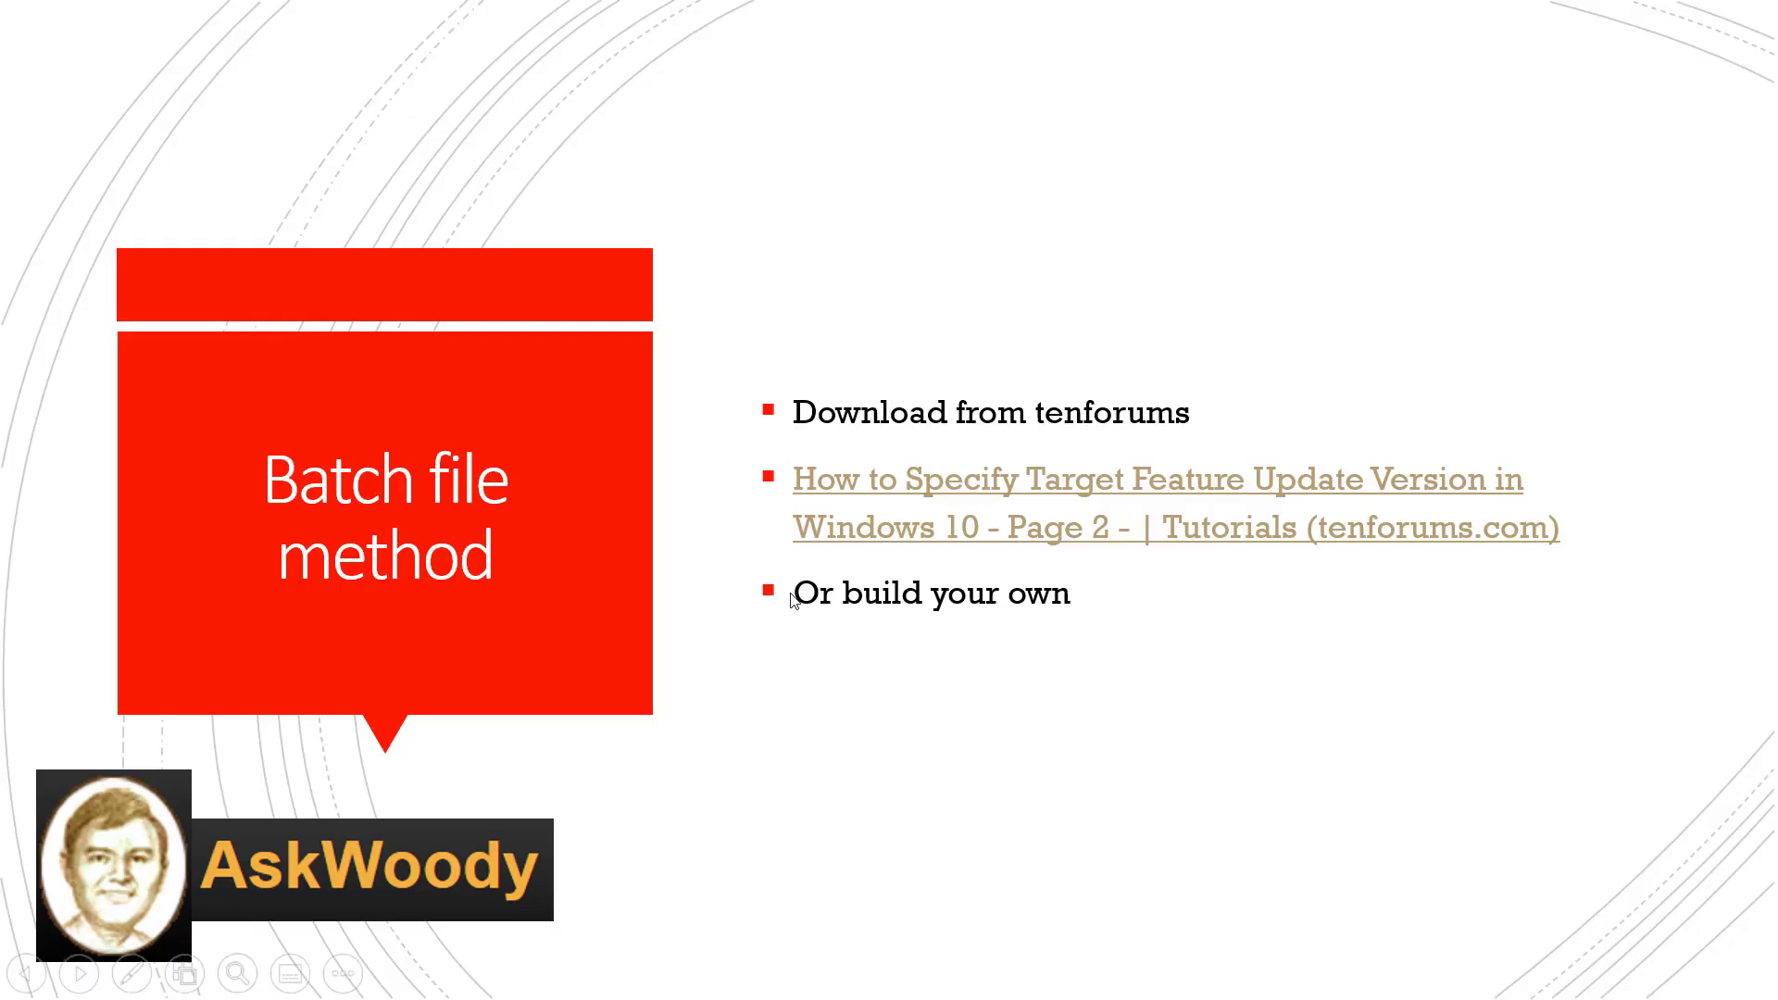